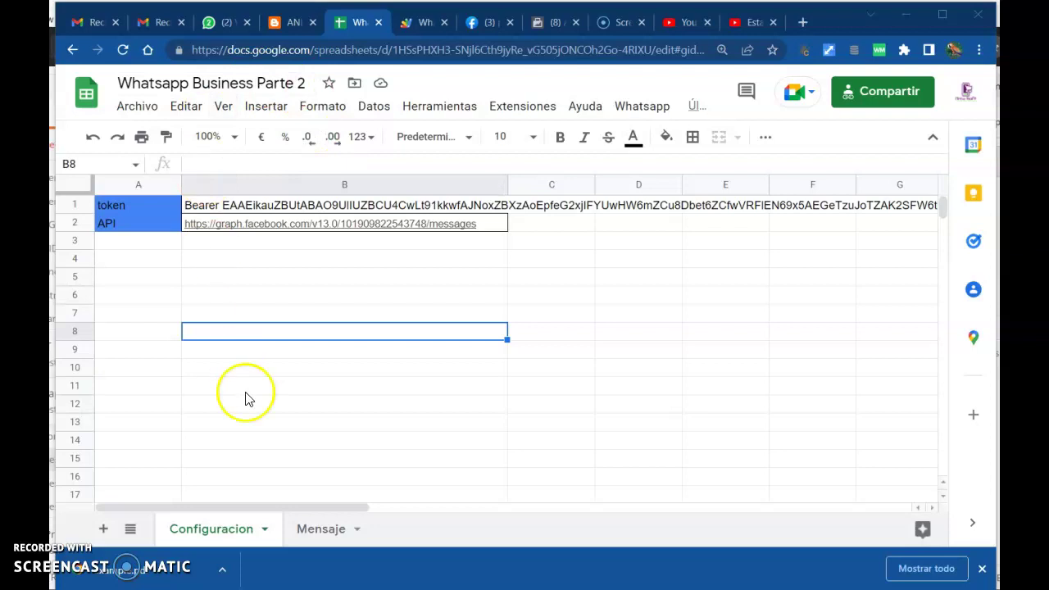
Open the Mensaje sheet and select the recipient numbers in A2:A5.
click(318, 530)
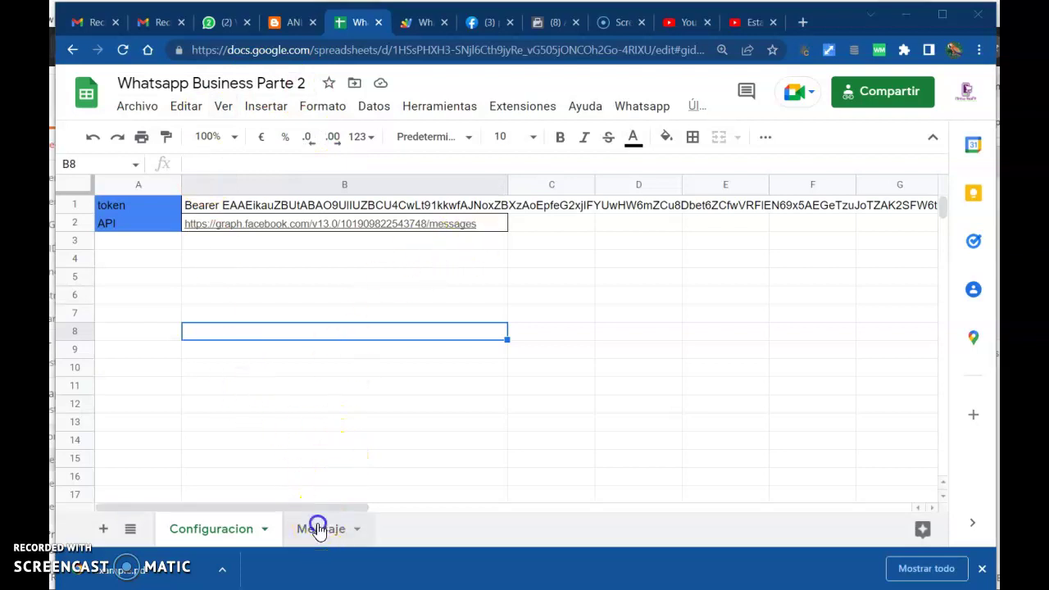
click(150, 204)
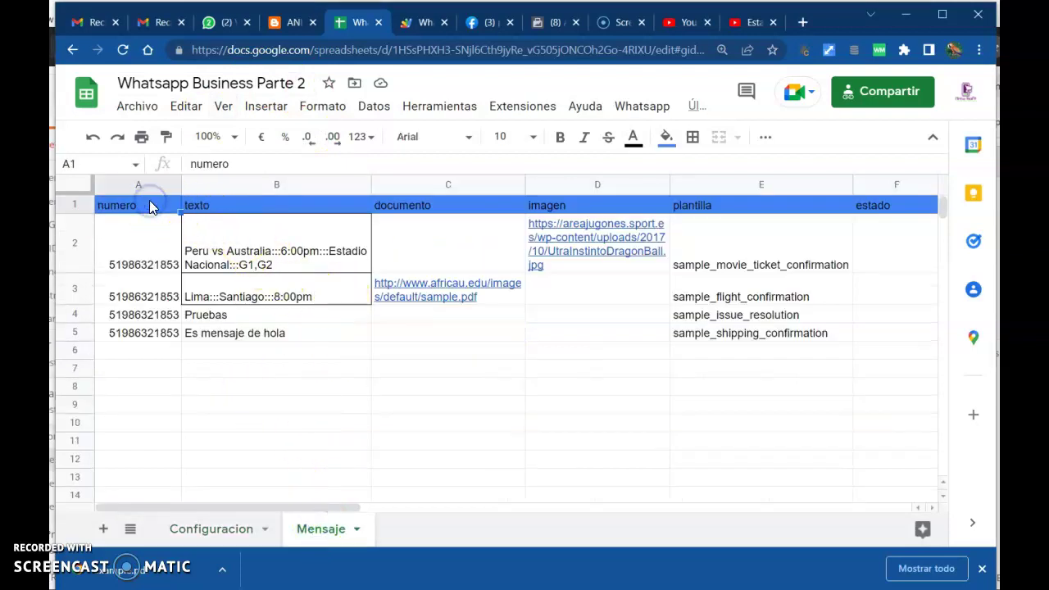
key(Down)
key(shift+Down)
key(shift+Down)
key(shift+Down)
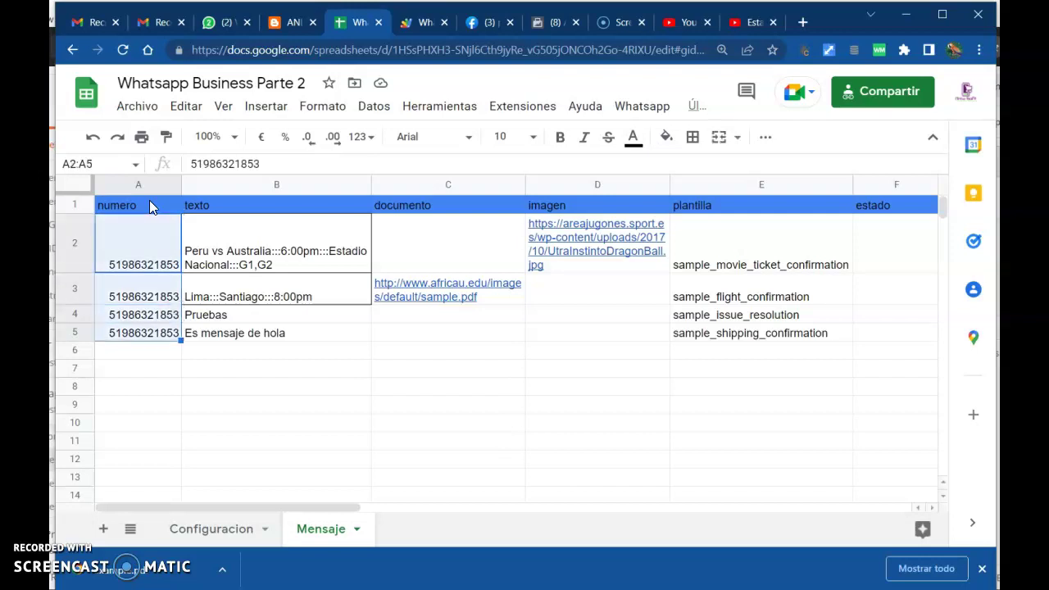
Review the template names in the plantilla column for the four message rows.
key(Right)
key(Right)
key(Right)
key(Right)
key(Down)
key(Down)
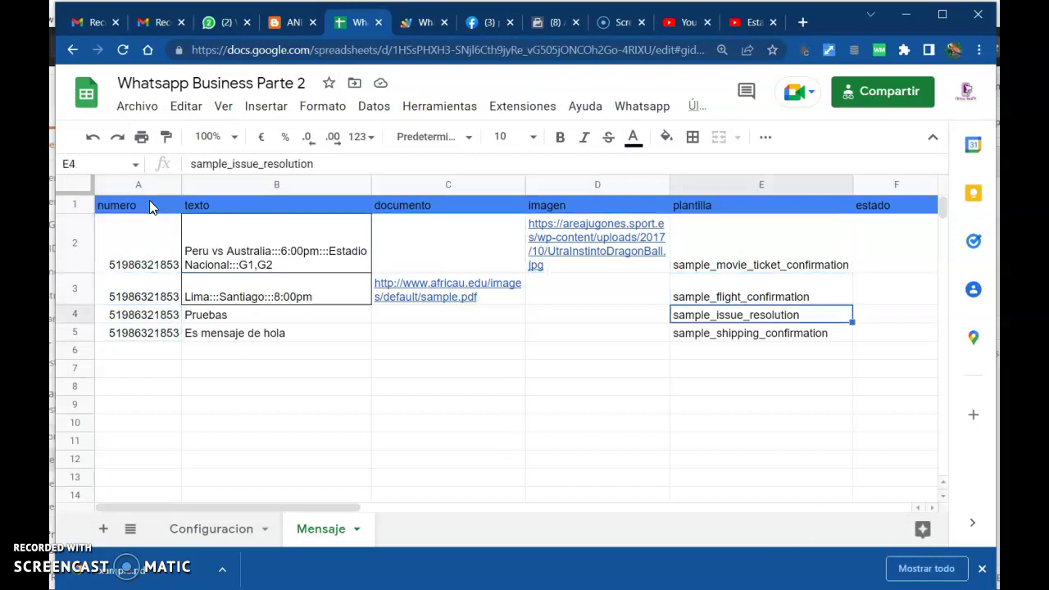
key(Down)
key(Left)
key(Left)
key(Left)
key(Left)
key(Up)
key(Up)
key(Up)
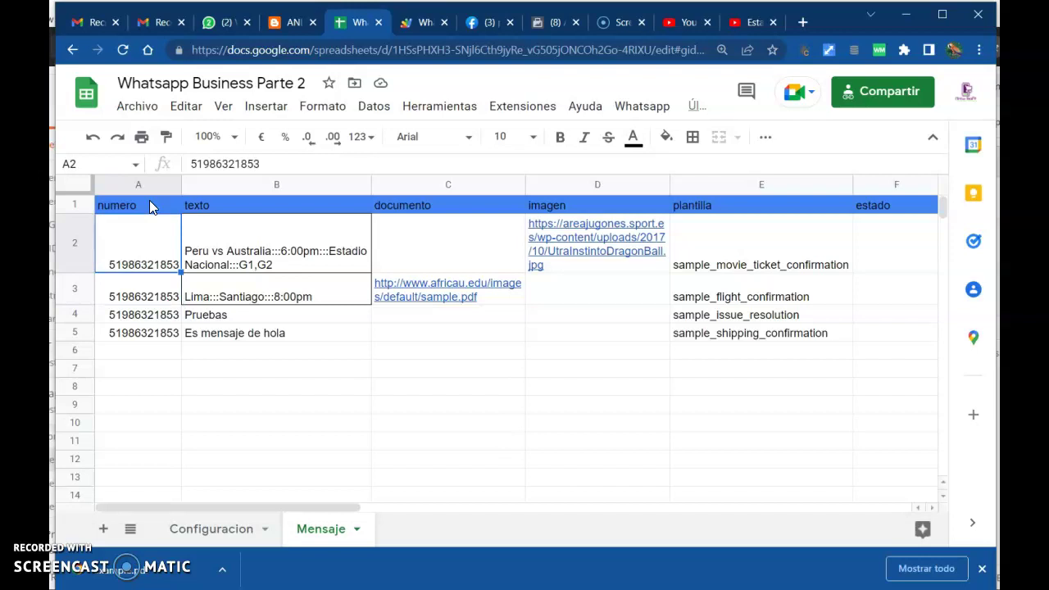
Examine the texto, documento and imagen entries of the message rows.
key(Right)
key(Right)
key(Left)
key(Right)
key(Right)
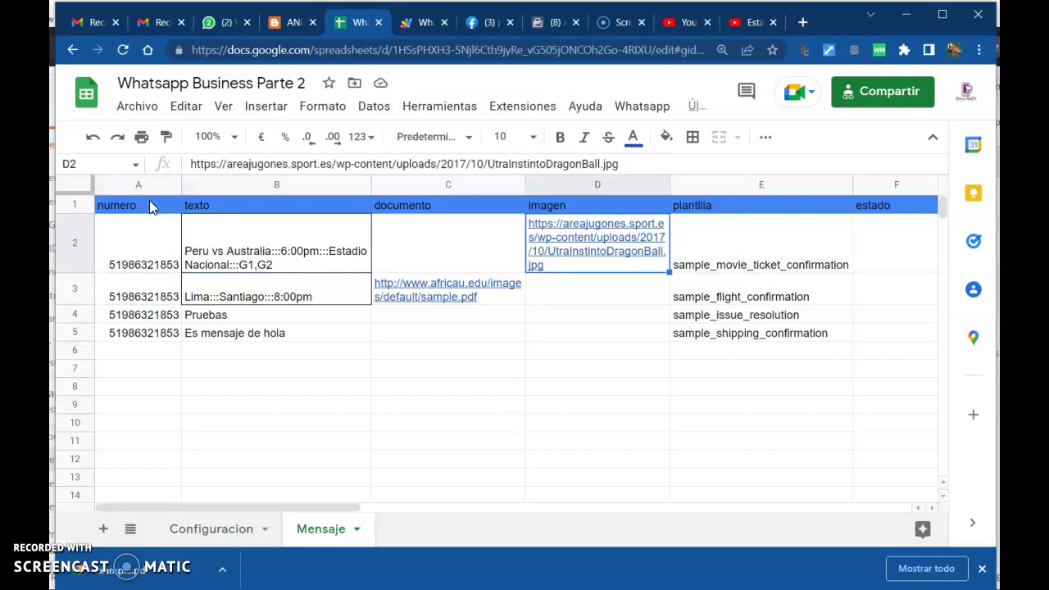
key(Down)
key(Left)
key(Left)
key(Down)
key(Right)
key(Right)
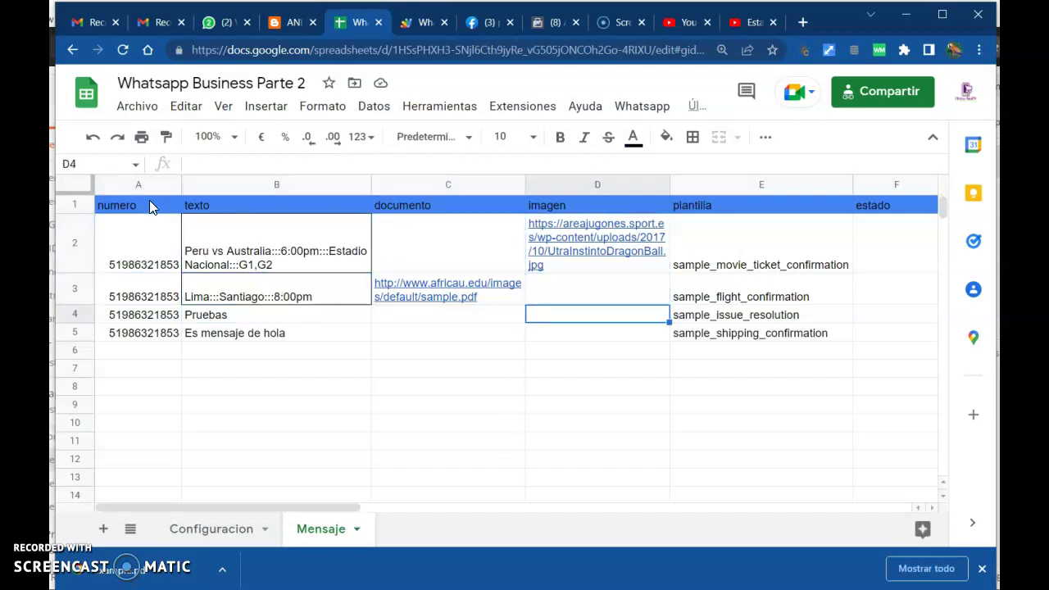
Copy the template name sample_movie_ticket_confirmation from cell E2.
click(709, 257)
drag(363, 164, 193, 152)
key(ctrl+c)
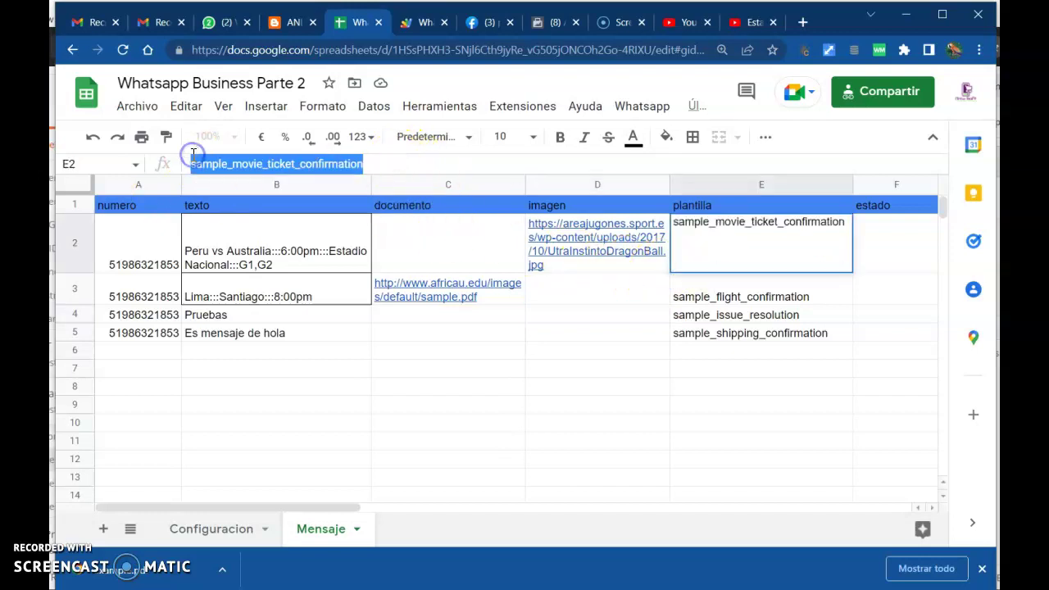
Switch to the WhatsApp message templates page, leave the open template, and find and open sample_movie_ticket_confirmation.
click(548, 25)
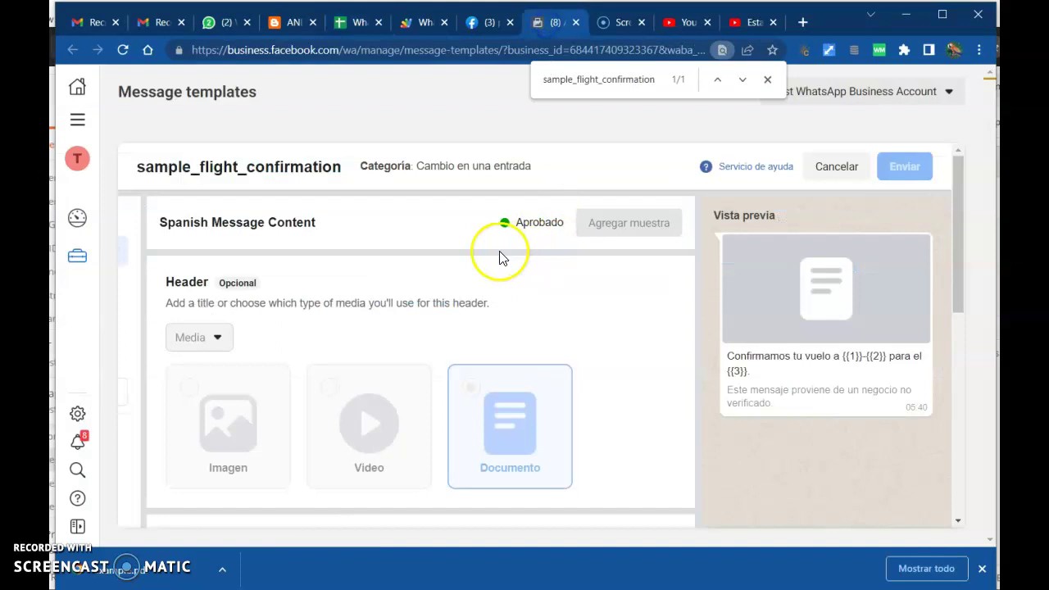
click(836, 166)
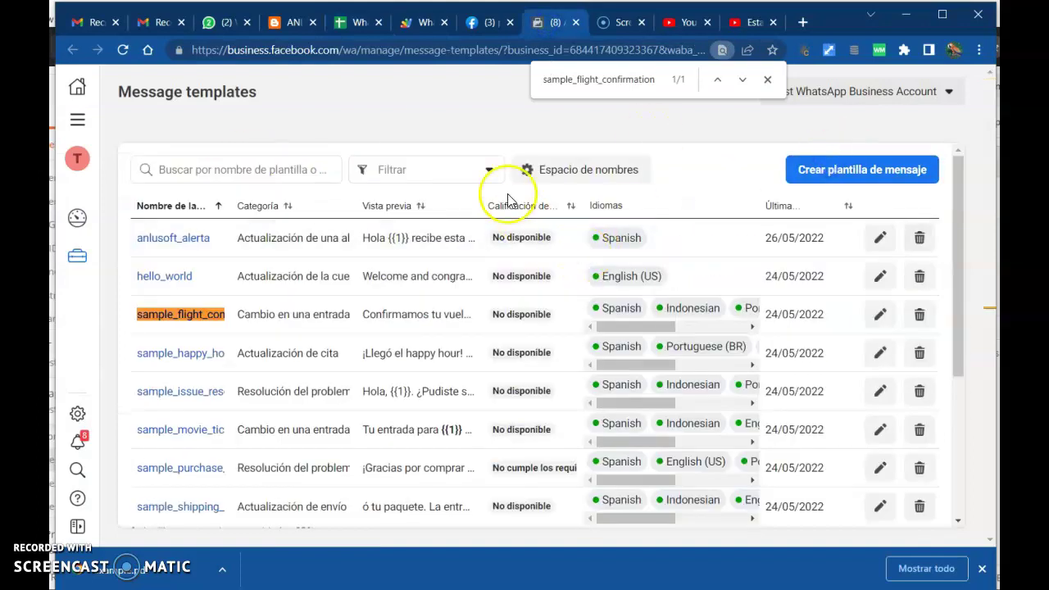
key(ctrl+f)
key(ctrl+v)
click(185, 429)
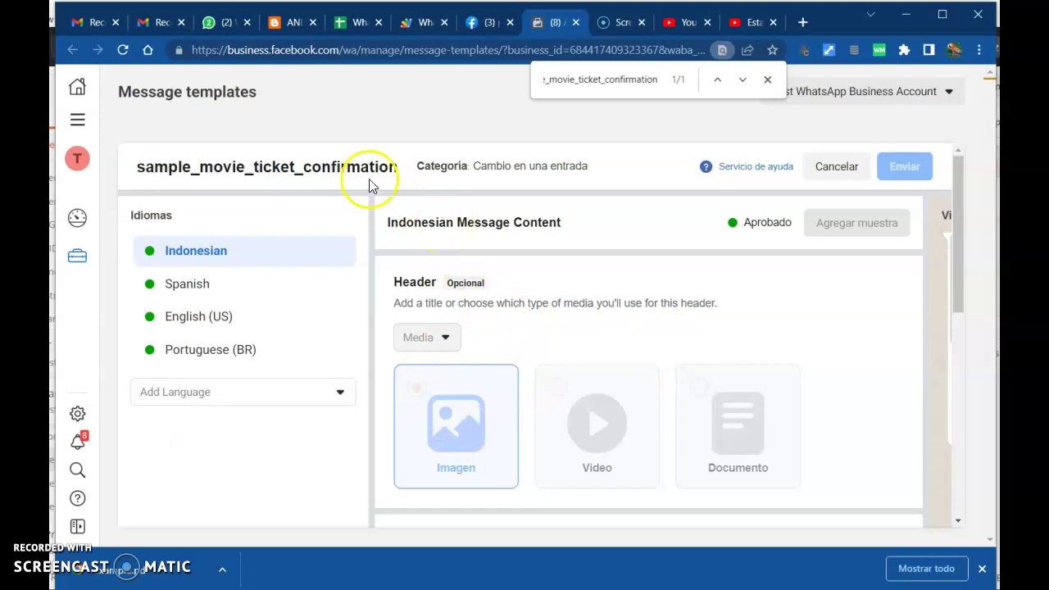
Show the Spanish version of the movie ticket template and examine its header, body variables and preview.
drag(957, 289, 953, 346)
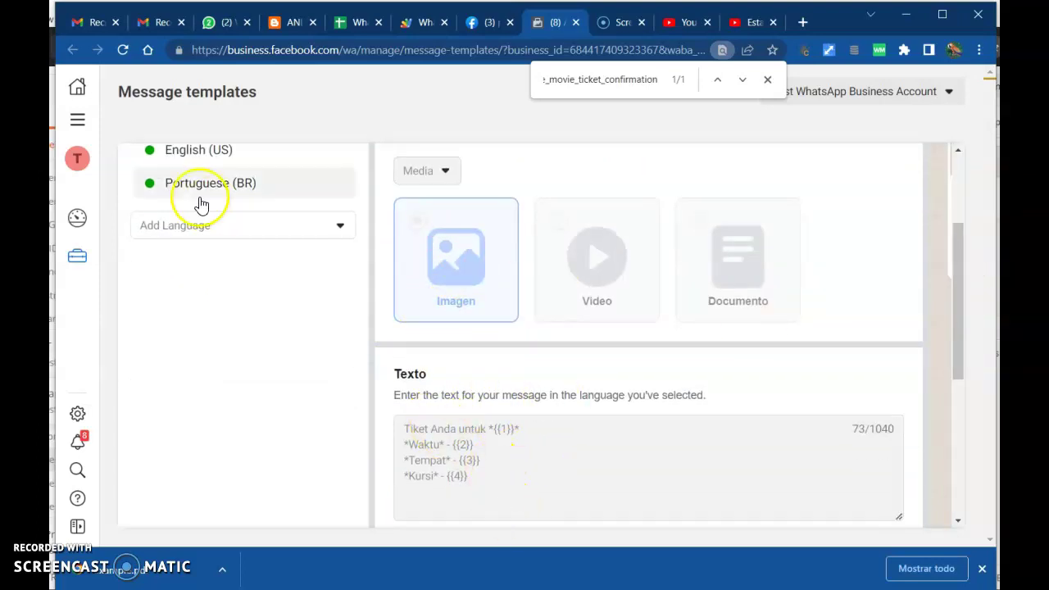
drag(957, 332, 965, 270)
click(224, 230)
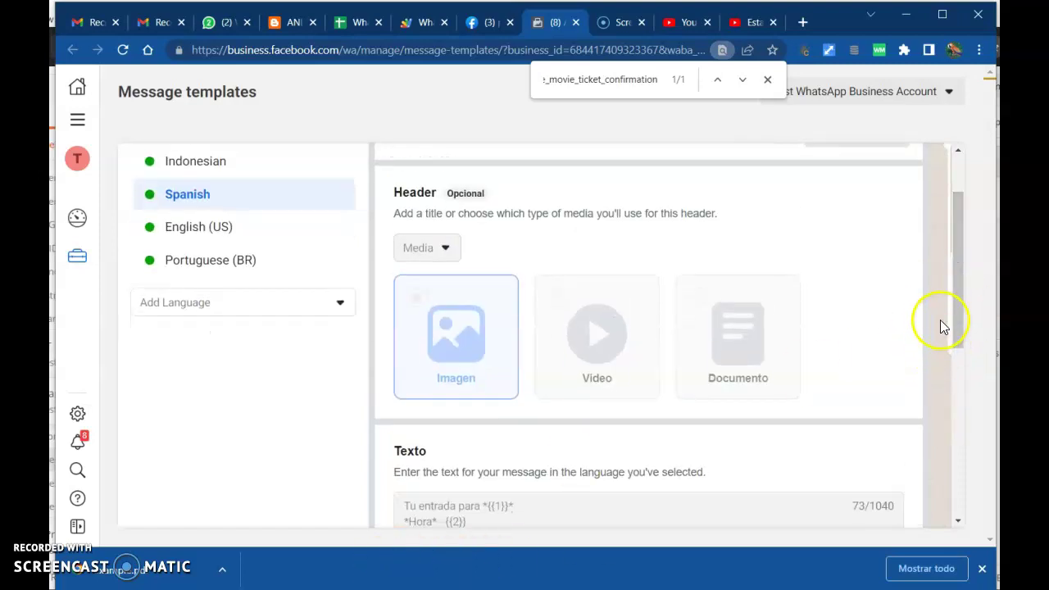
drag(946, 316, 942, 515)
drag(713, 523, 911, 510)
drag(958, 459, 958, 227)
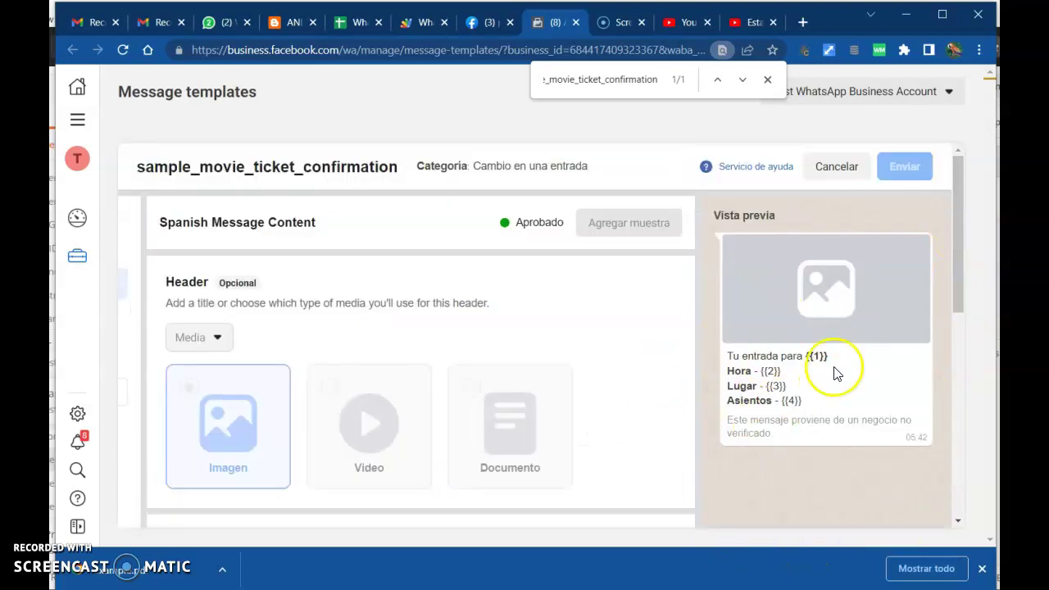
Return to the Google Sheets spreadsheet, check the message text in B2 and copy the image URL from D2.
click(358, 22)
click(246, 262)
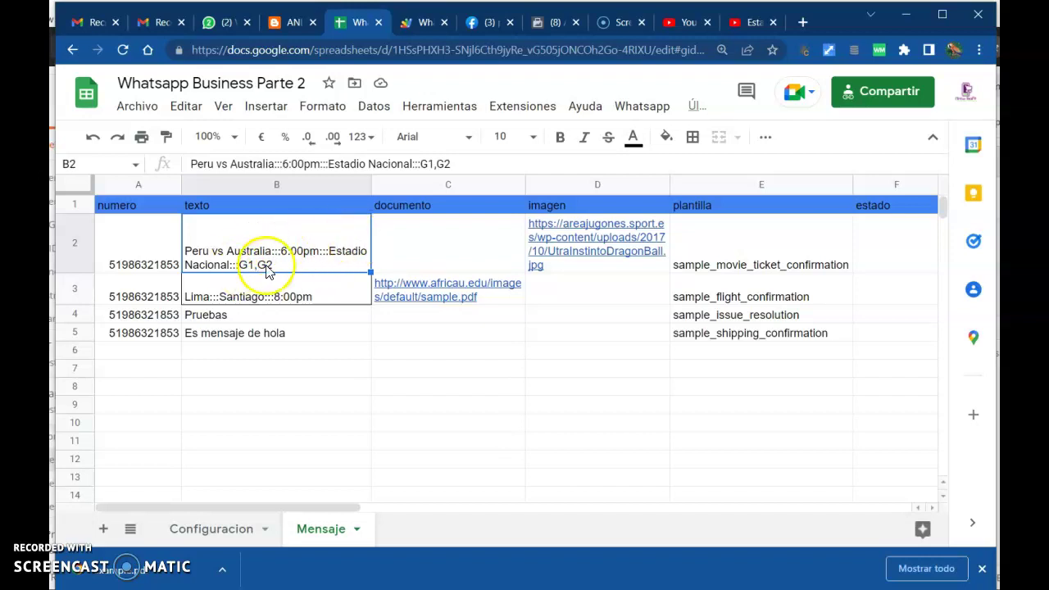
click(461, 252)
key(Right)
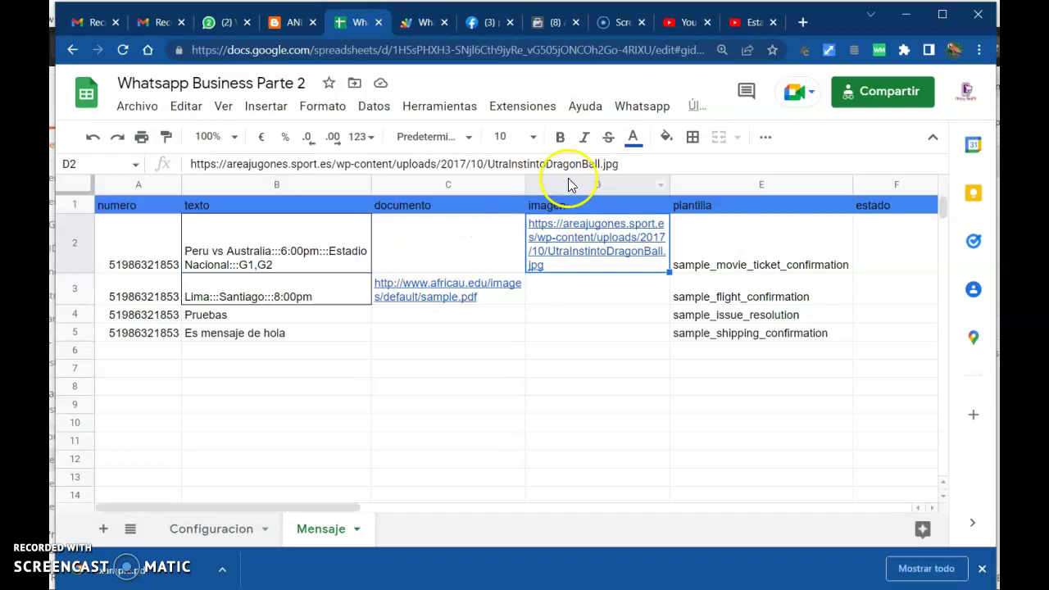
drag(634, 163, 156, 156)
key(ctrl+c)
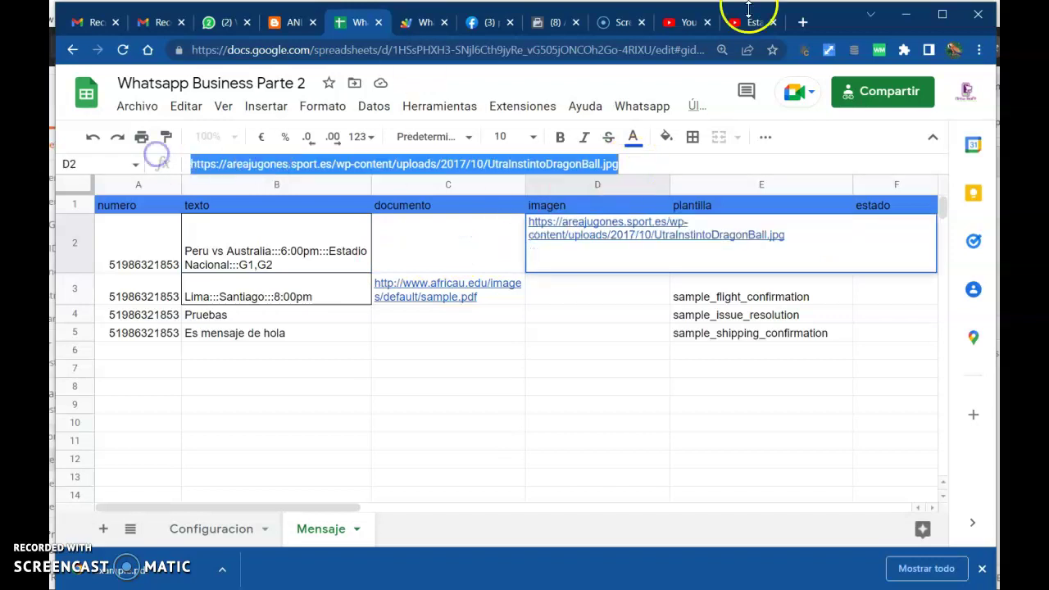
View the image at the copied URL in a new browser tab and close that tab.
click(803, 22)
key(ctrl+v)
key(Return)
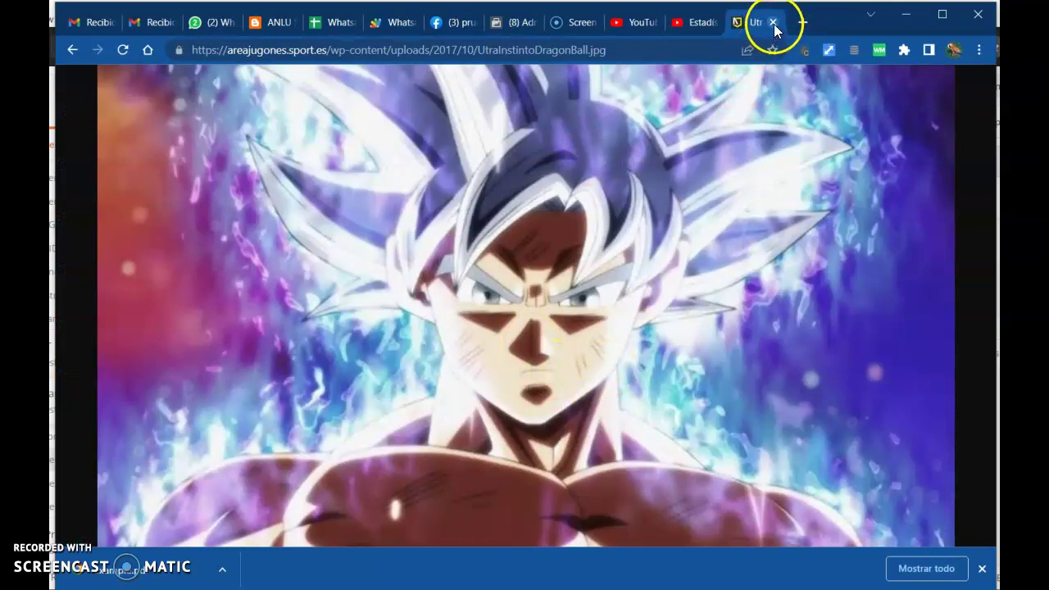
click(773, 23)
Check the message text in B3 and copy the template name sample_flight_confirmation from E3.
click(482, 336)
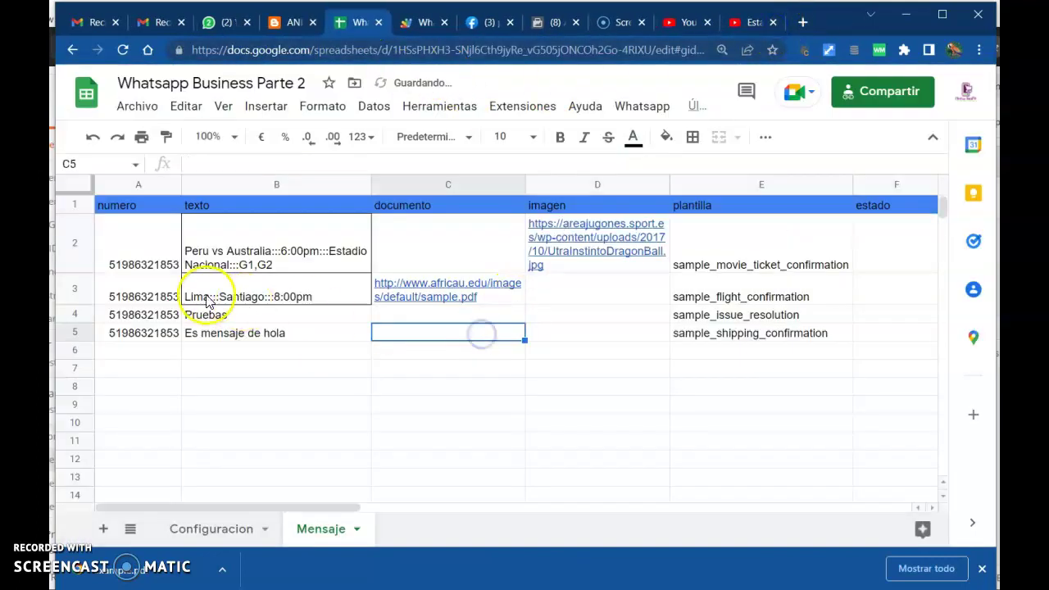
click(206, 297)
click(714, 297)
drag(332, 164, 128, 159)
key(ctrl+c)
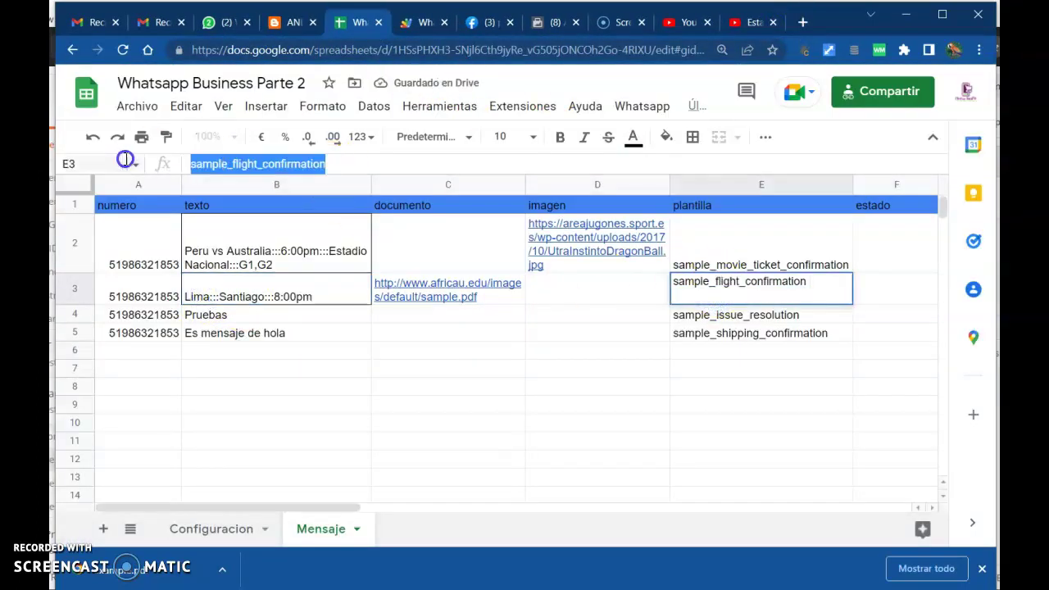
Switch to the message templates page, close the movie ticket template, and find and open sample_flight_confirmation.
click(541, 22)
click(555, 324)
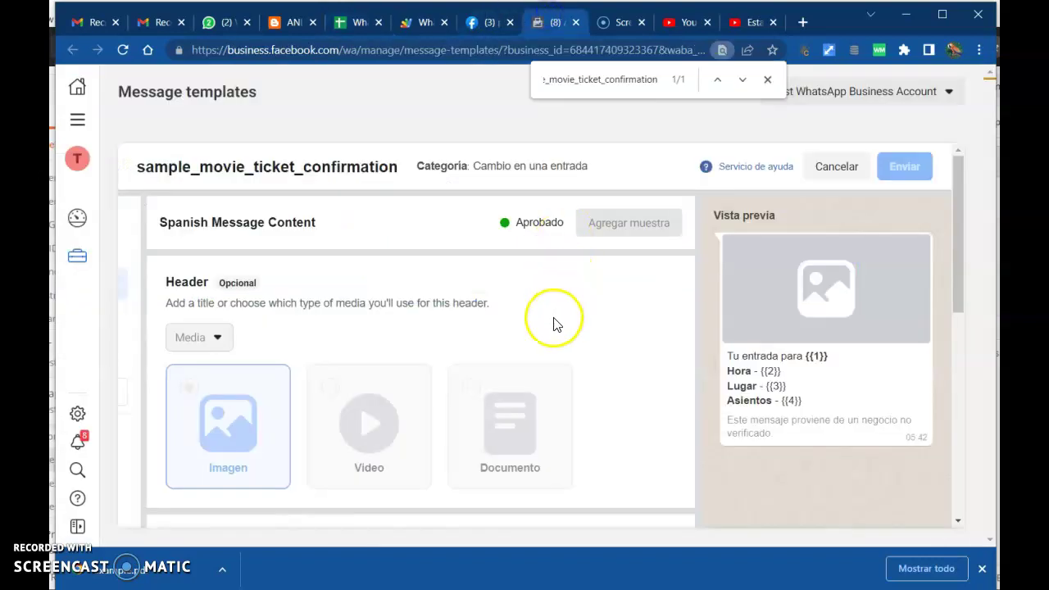
click(828, 172)
click(702, 204)
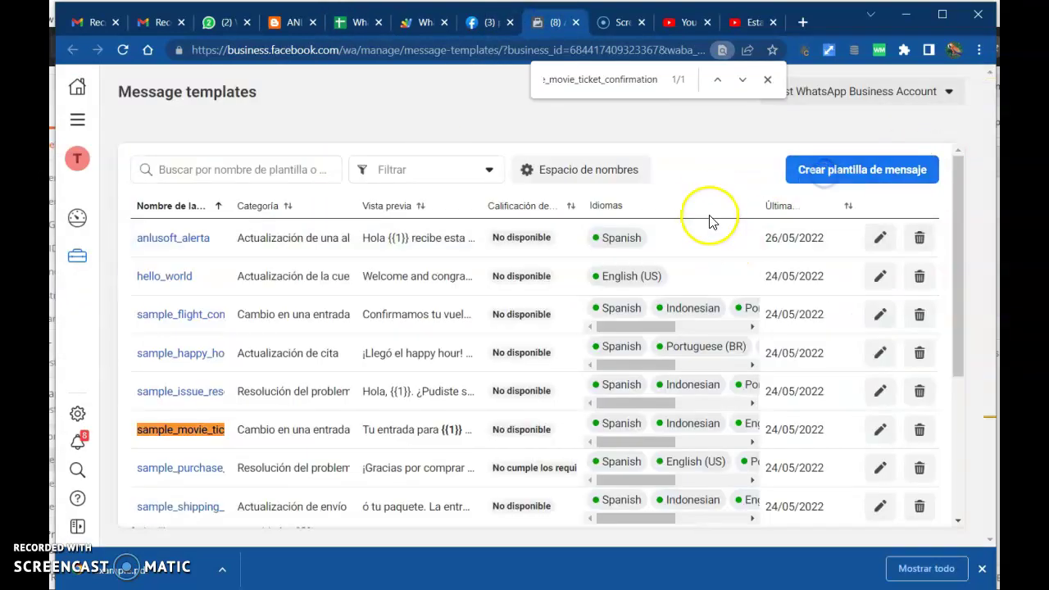
key(ctrl+f)
key(ctrl+v)
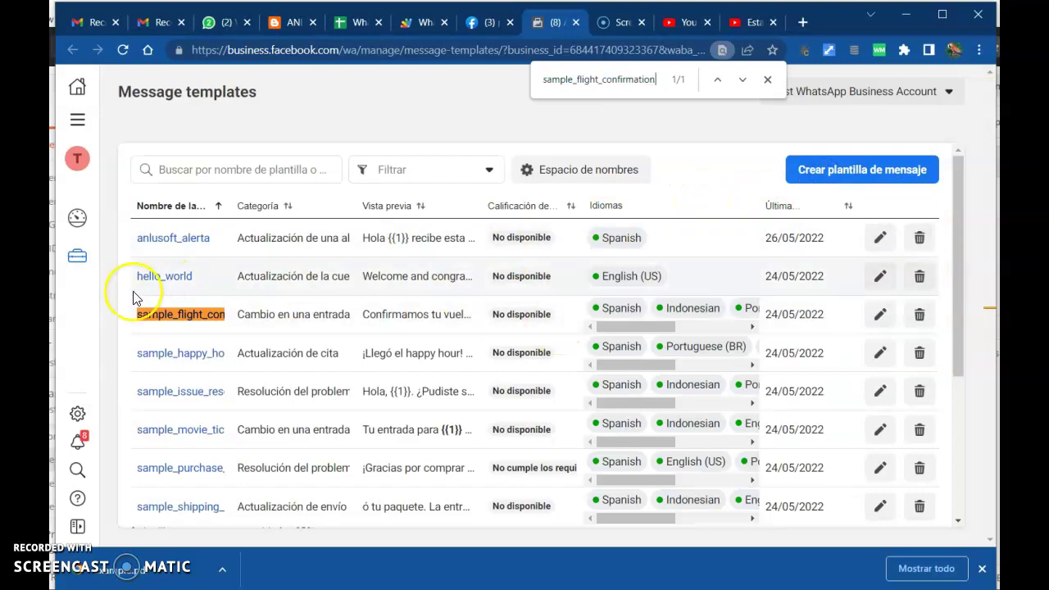
click(170, 317)
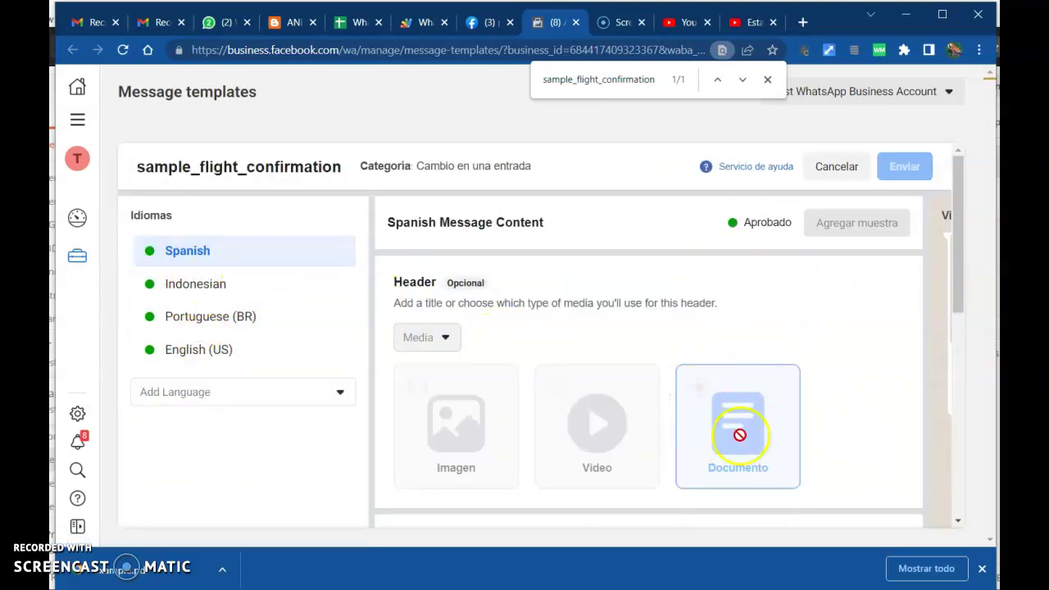
Examine the Spanish flight confirmation template's document header, body variables and preview.
drag(958, 264, 967, 414)
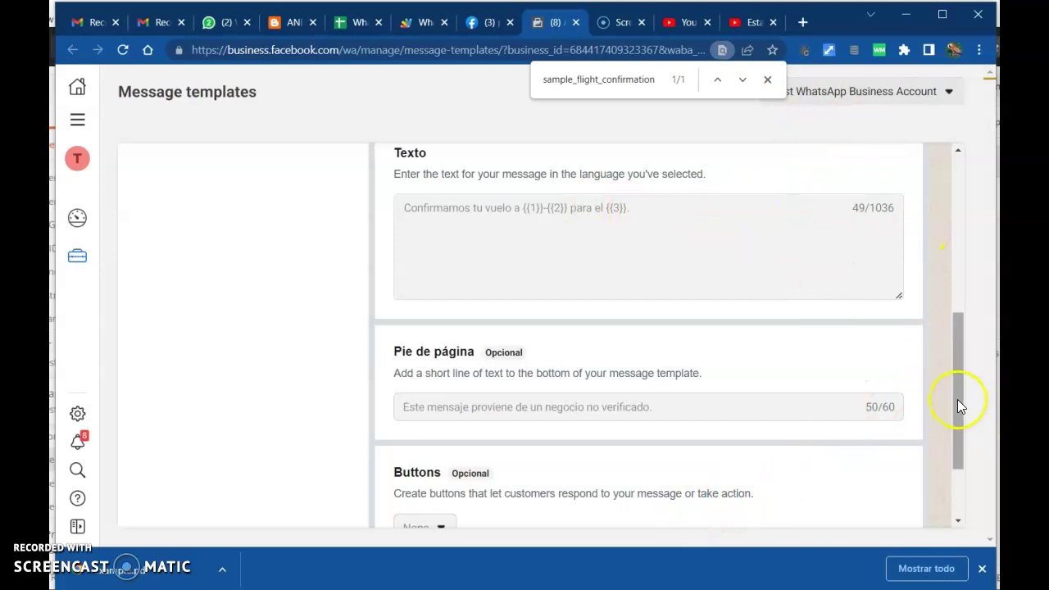
drag(961, 408, 955, 494)
drag(679, 518, 916, 506)
drag(966, 456, 965, 257)
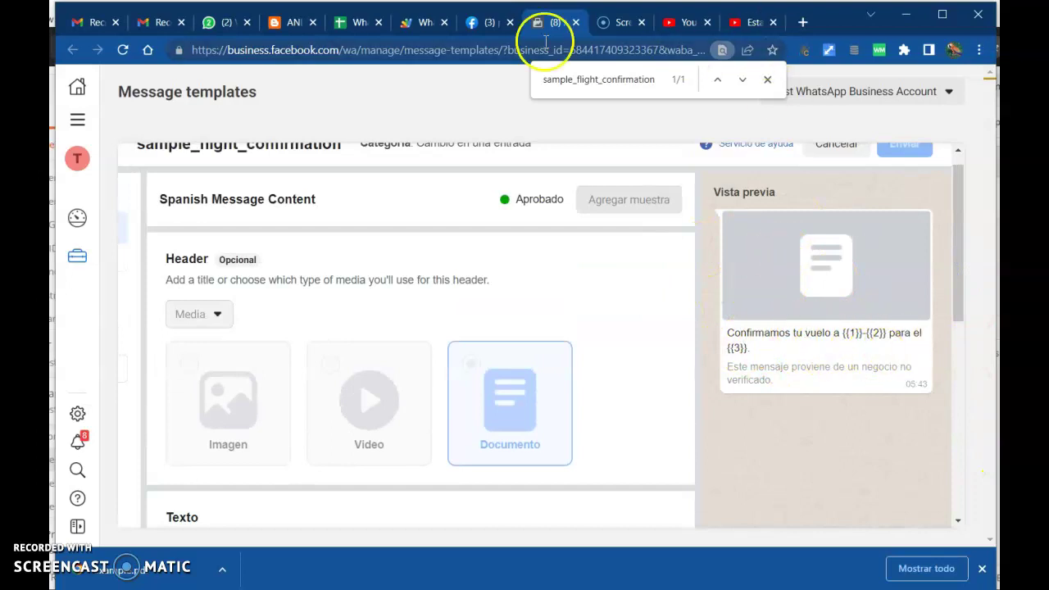
Return to the spreadsheet, check the flight text in B3 and copy the PDF URL from C3.
click(385, 22)
click(248, 296)
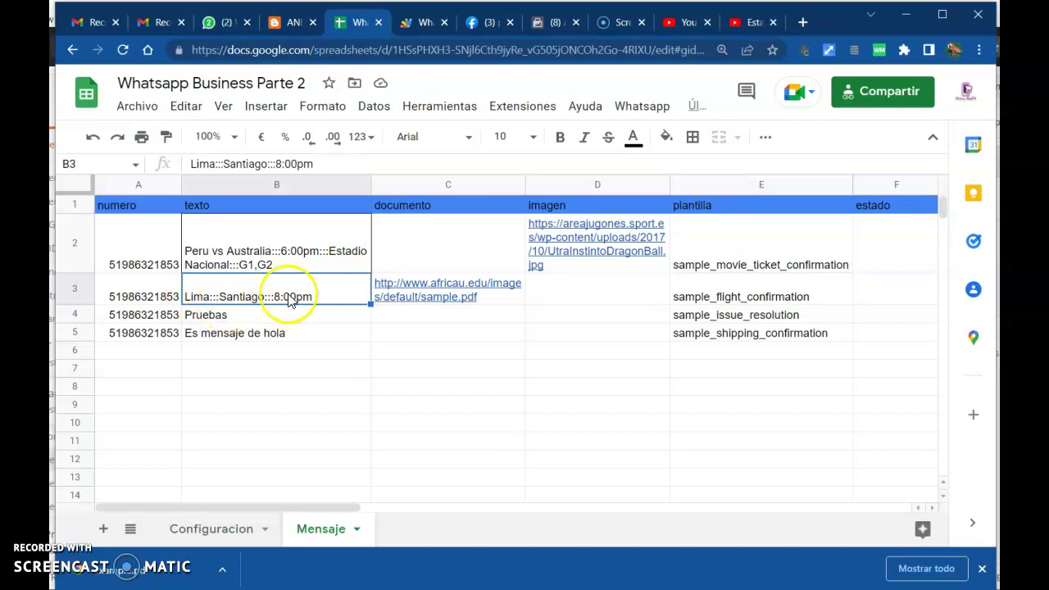
click(503, 303)
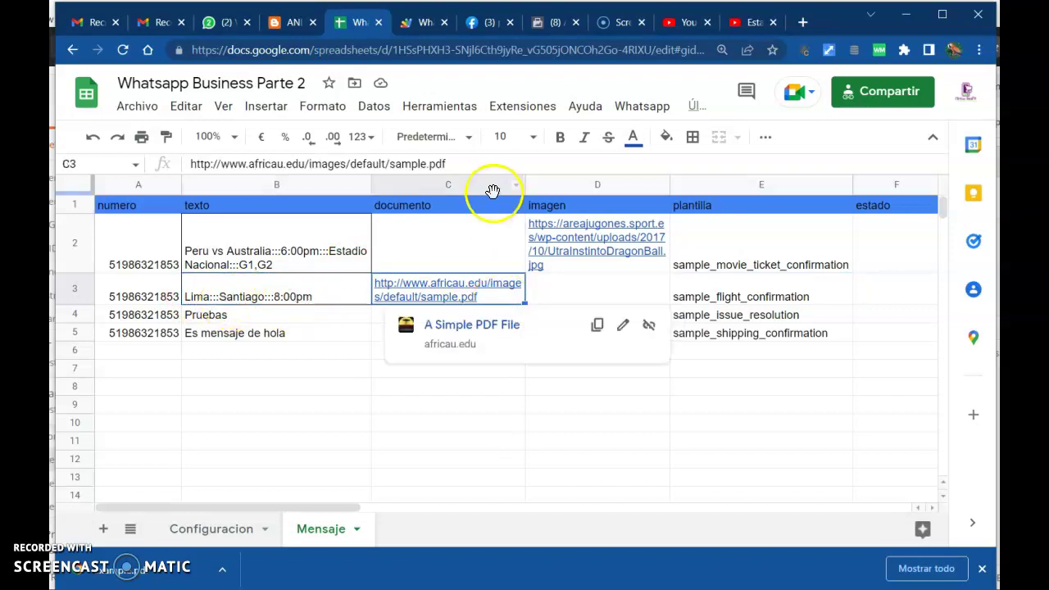
drag(456, 164, 93, 145)
key(ctrl+c)
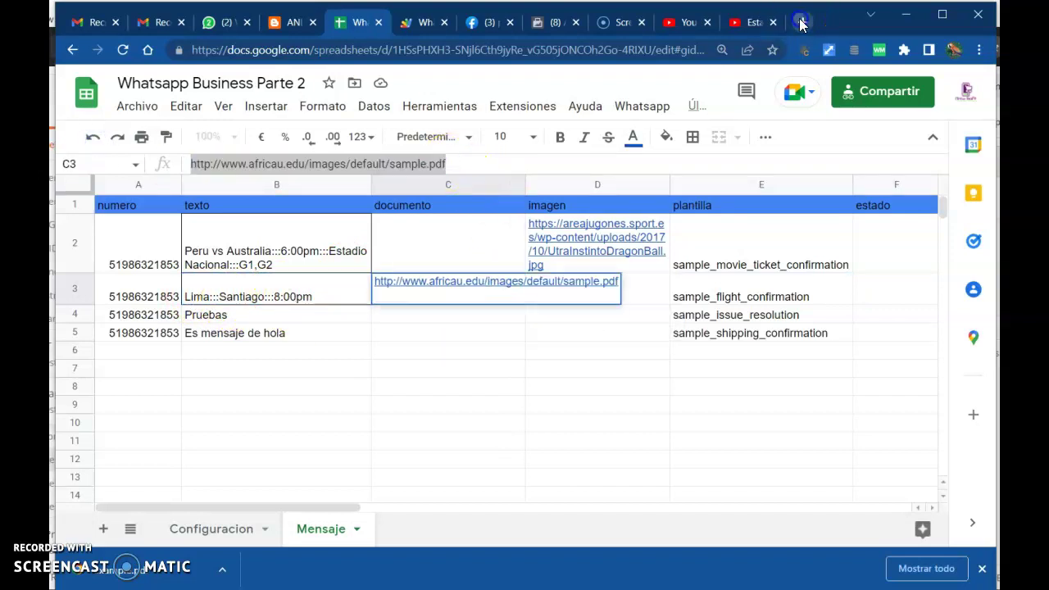
View the sample PDF at the copied URL in a new browser tab.
click(802, 22)
key(ctrl+v)
key(Return)
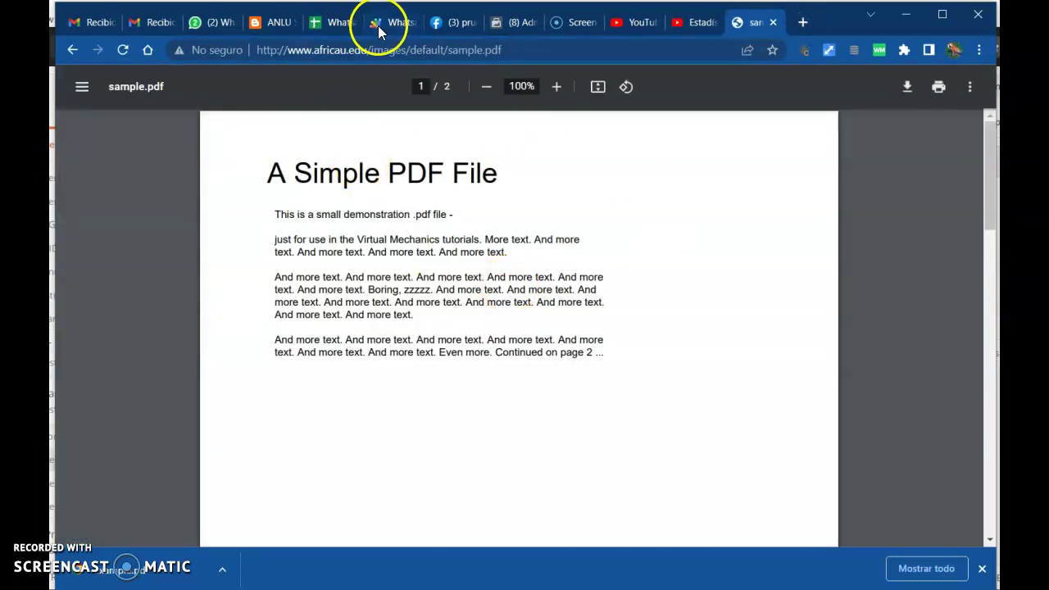
Return to the spreadsheet and copy the template name sample_issue_resolution from E4.
click(332, 22)
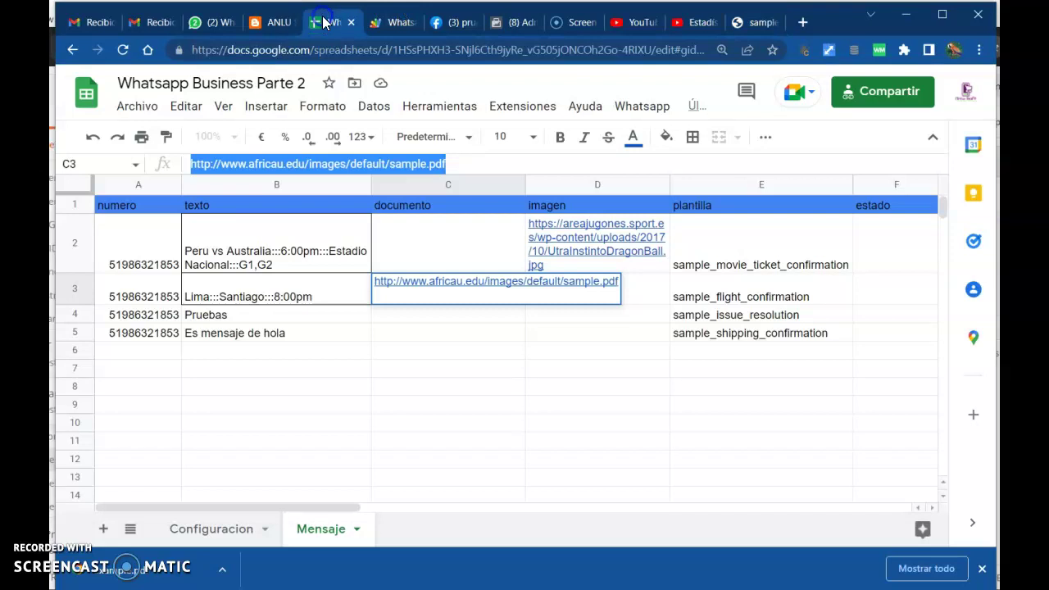
key(Return)
key(Right)
key(Right)
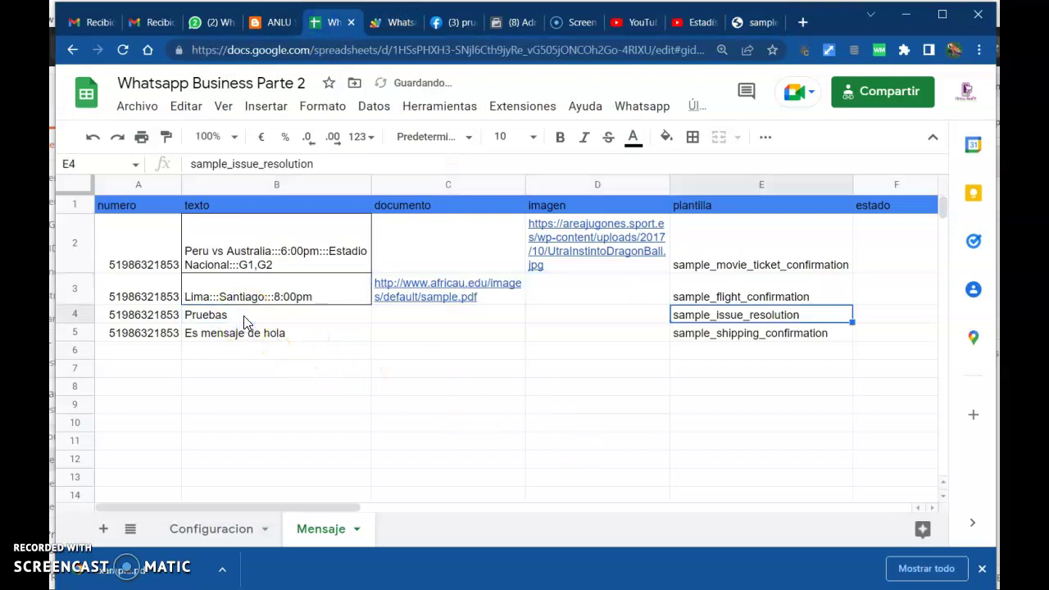
drag(333, 163, 140, 162)
key(ctrl+c)
Switch to the message templates page, close the flight template, and find and open sample_issue_resolution.
click(510, 22)
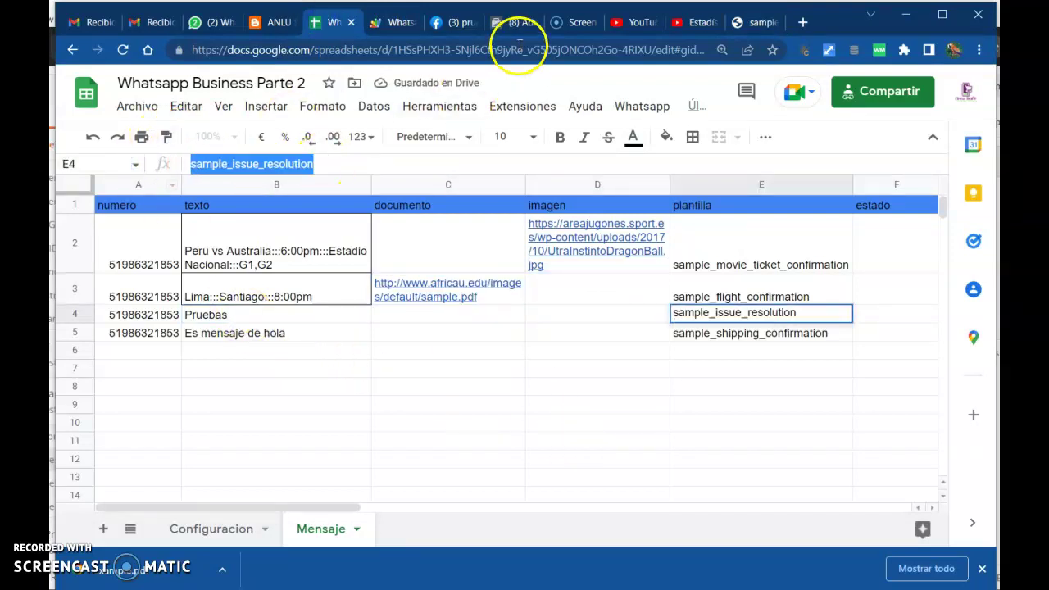
click(837, 146)
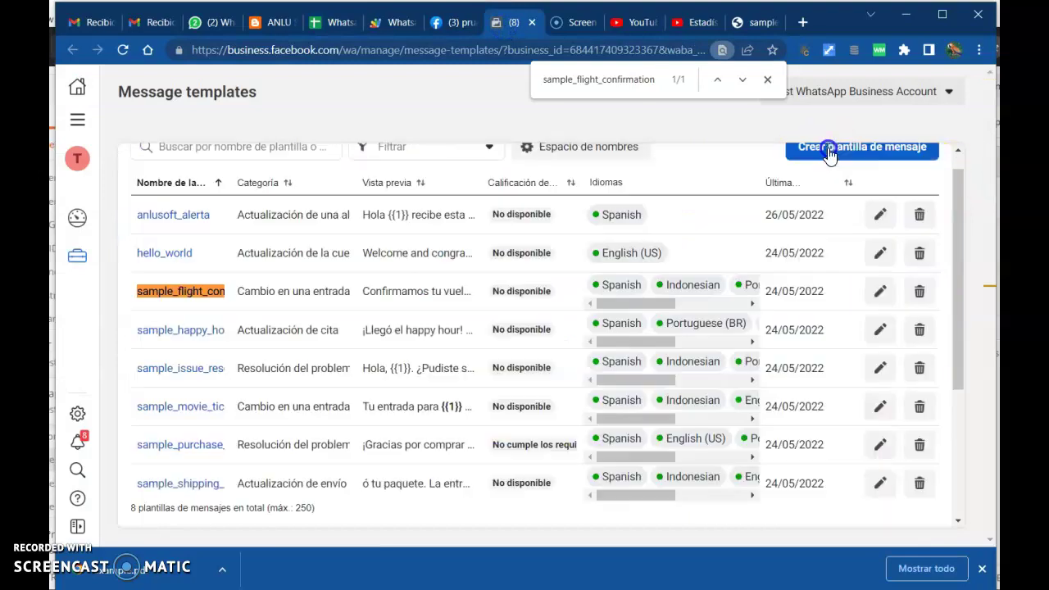
key(ctrl+f)
key(ctrl+v)
click(181, 373)
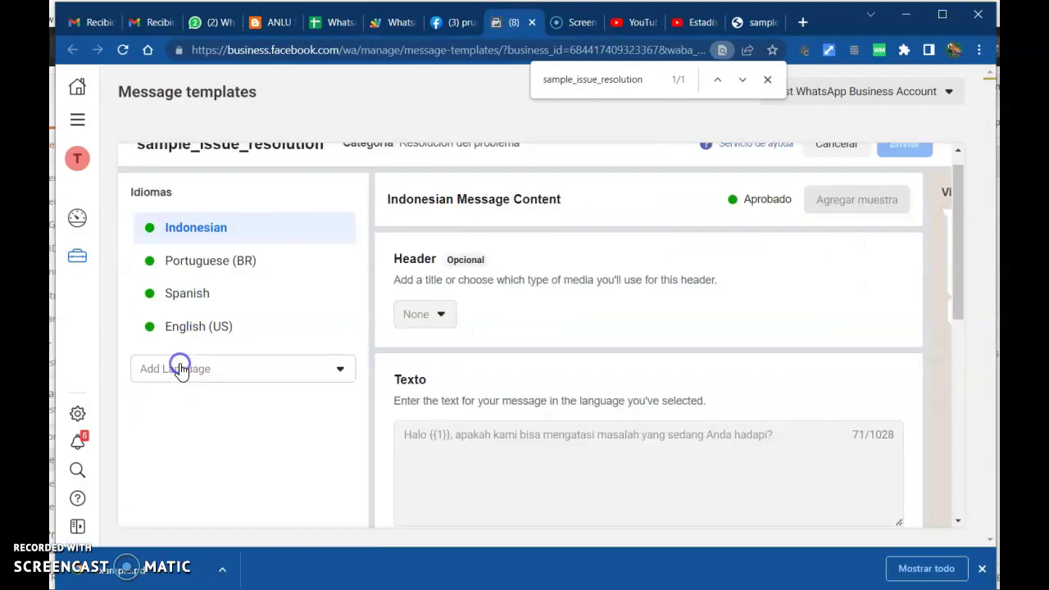
View the Spanish version of the sample_issue_resolution template, then return to the message spreadsheet.
click(199, 297)
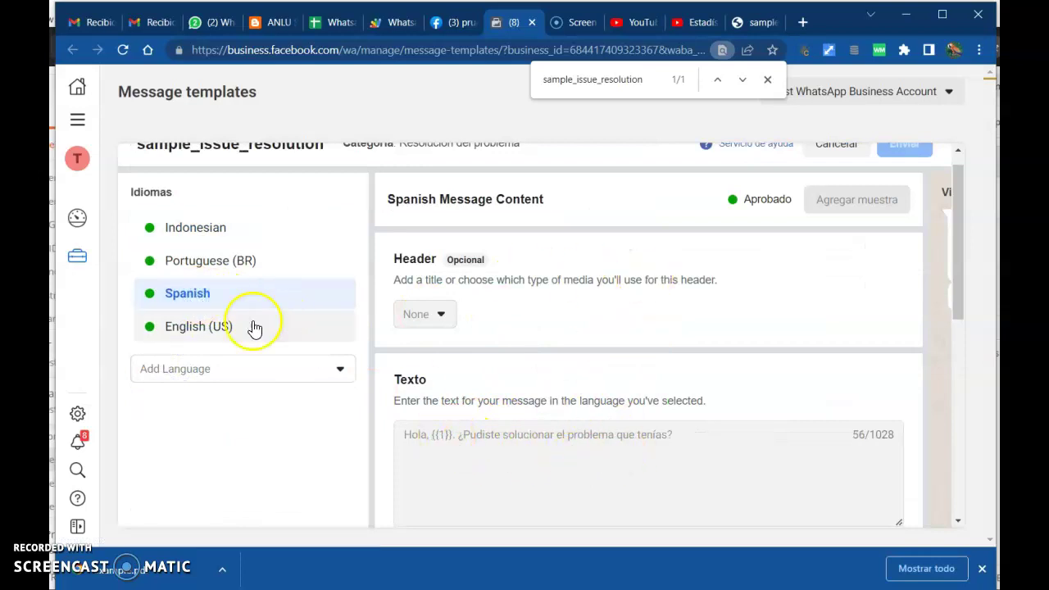
click(336, 23)
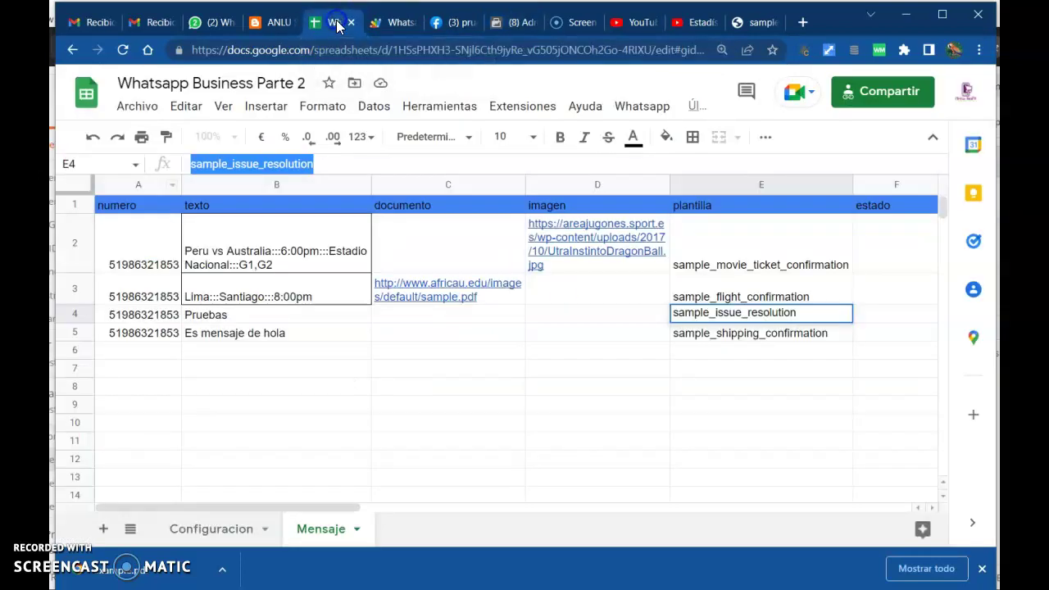
click(270, 369)
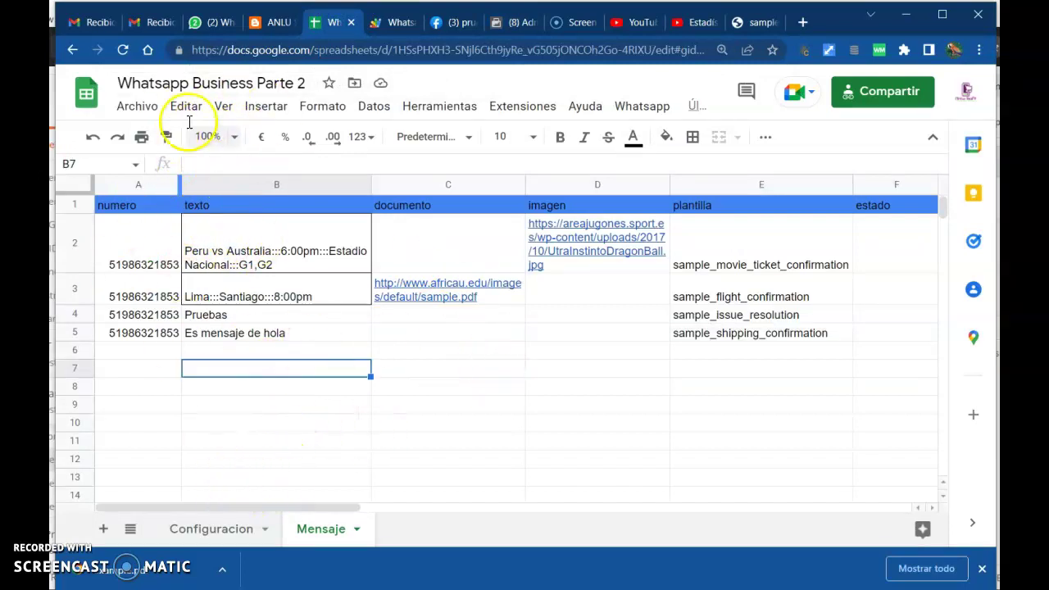
Check the token and API rows on the Configuracion sheet, then look at the temporary access token in Meta for Developers.
click(223, 529)
mouse_move(186, 227)
drag(125, 205, 119, 204)
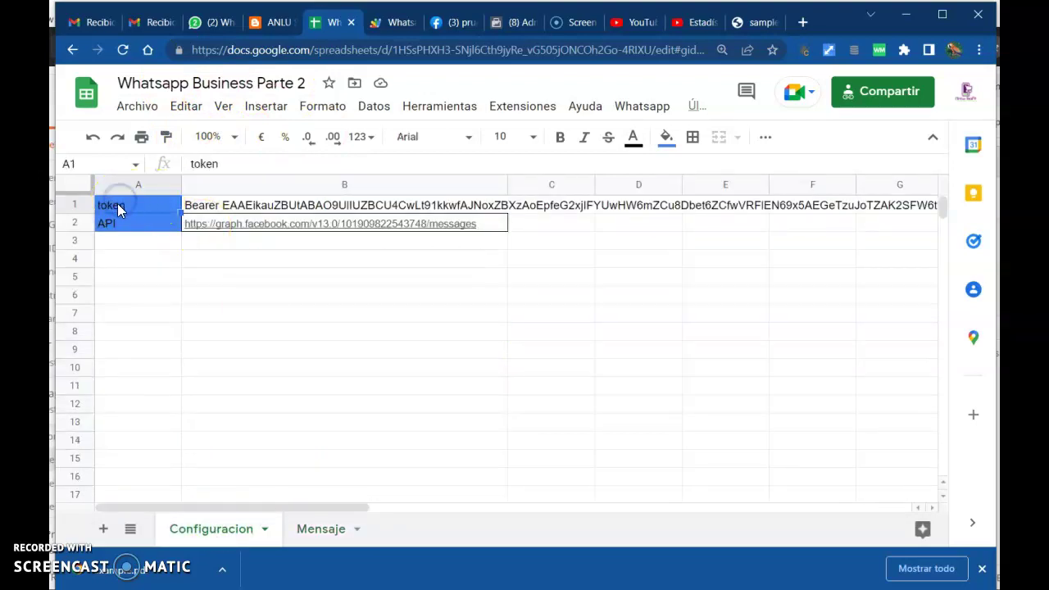
click(204, 206)
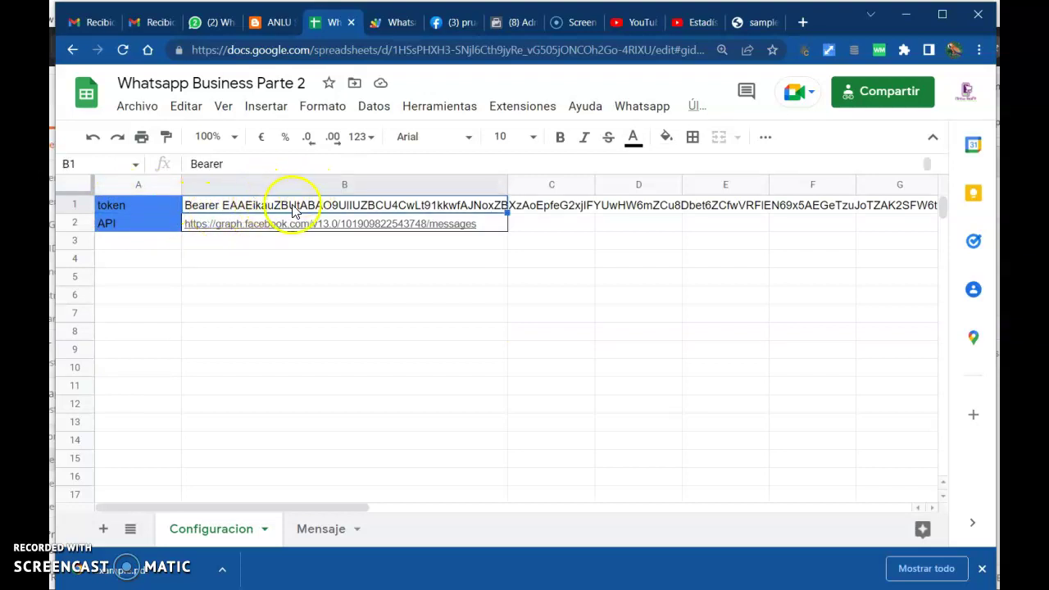
click(451, 23)
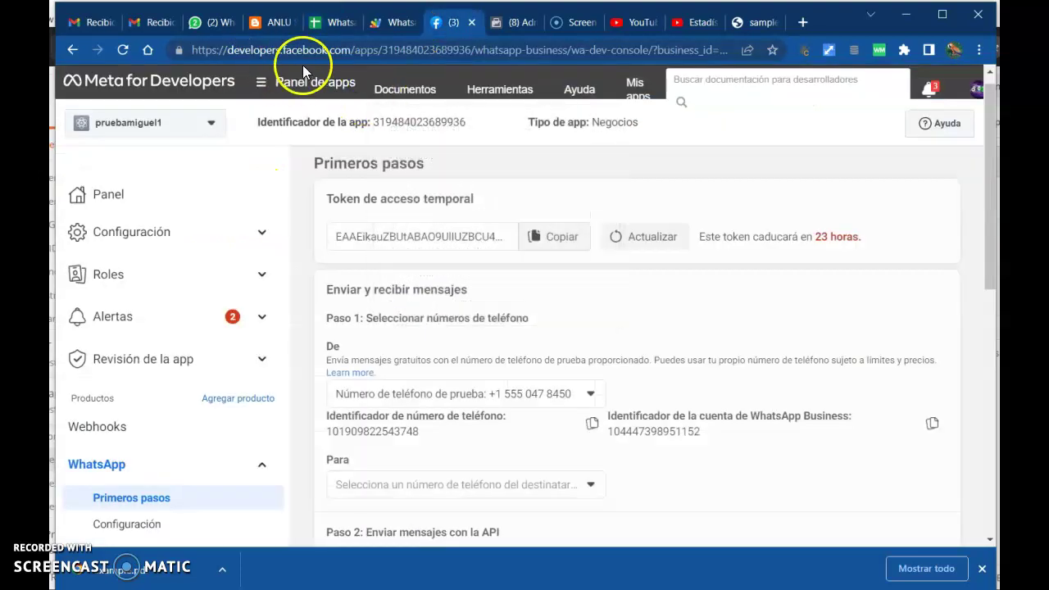
click(334, 268)
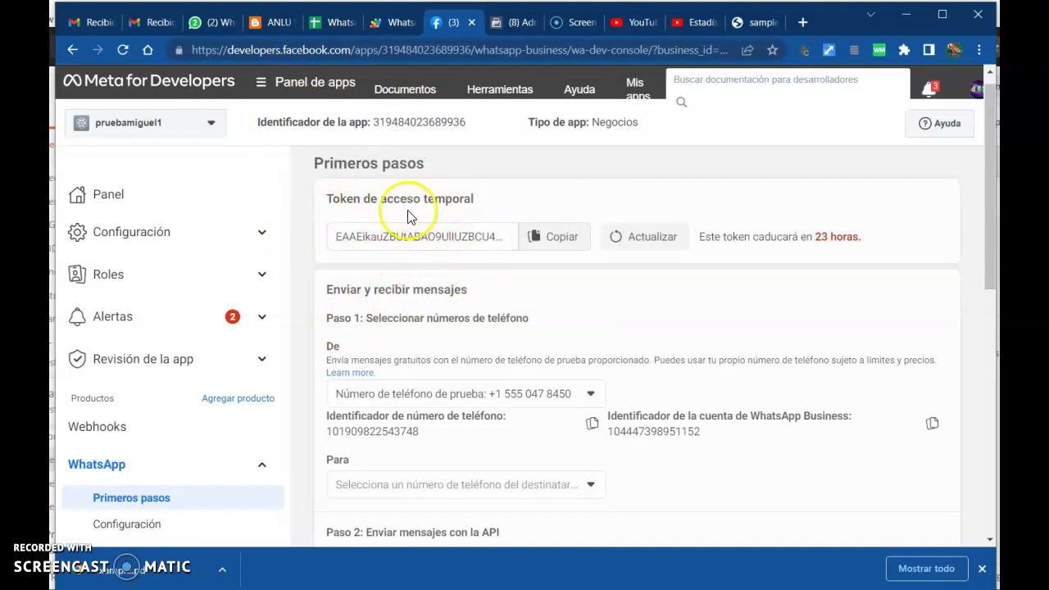
Return to the Mensaje sheet and go through the headers from numero to estado, including the status cells F2:F5.
click(326, 22)
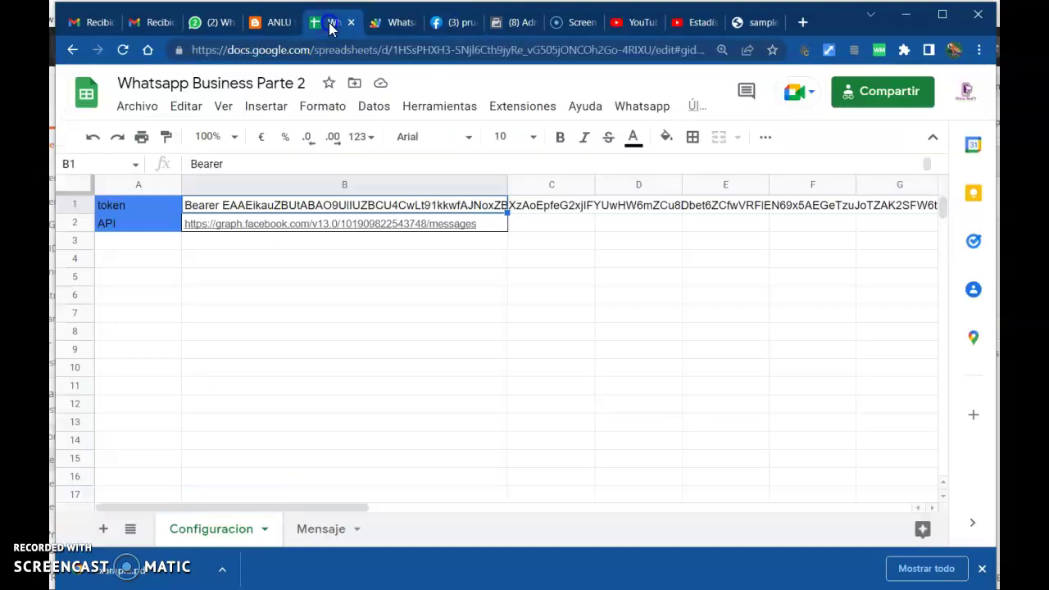
click(318, 528)
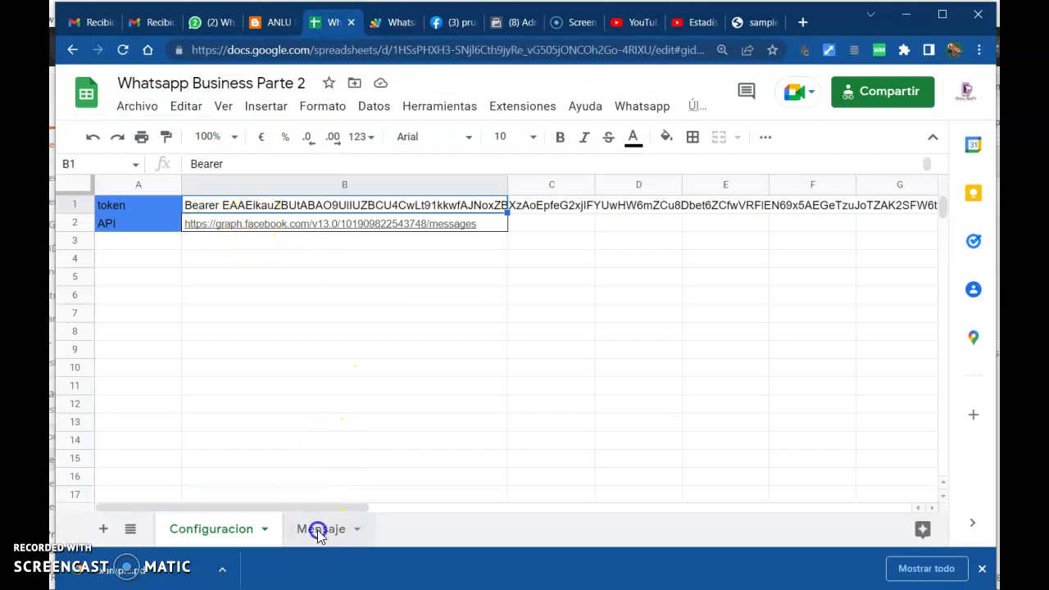
click(139, 204)
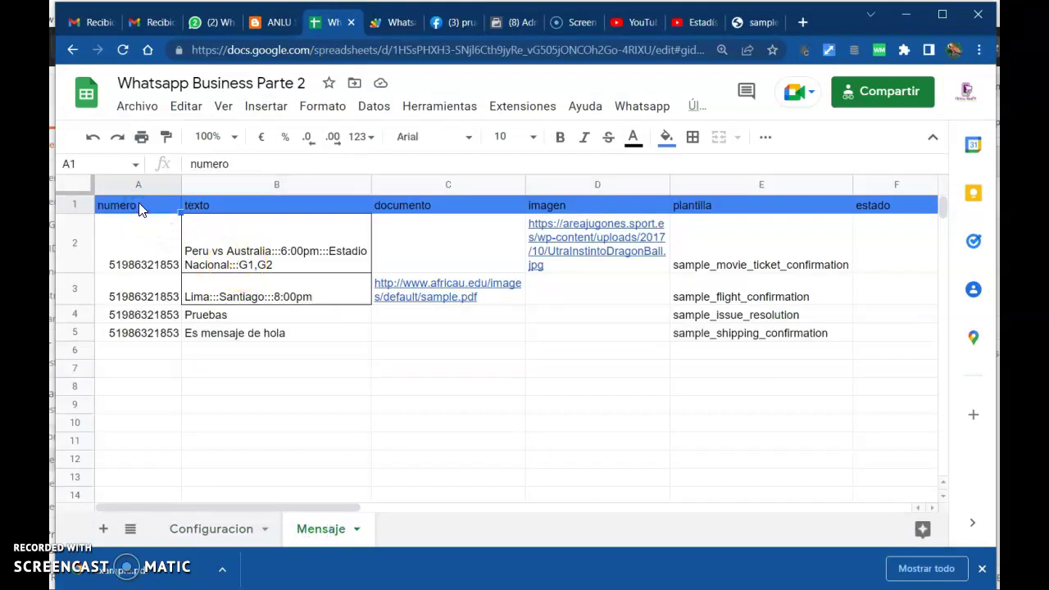
key(shift+Right)
key(shift+Right)
key(shift+Left)
key(shift+Left)
key(Right)
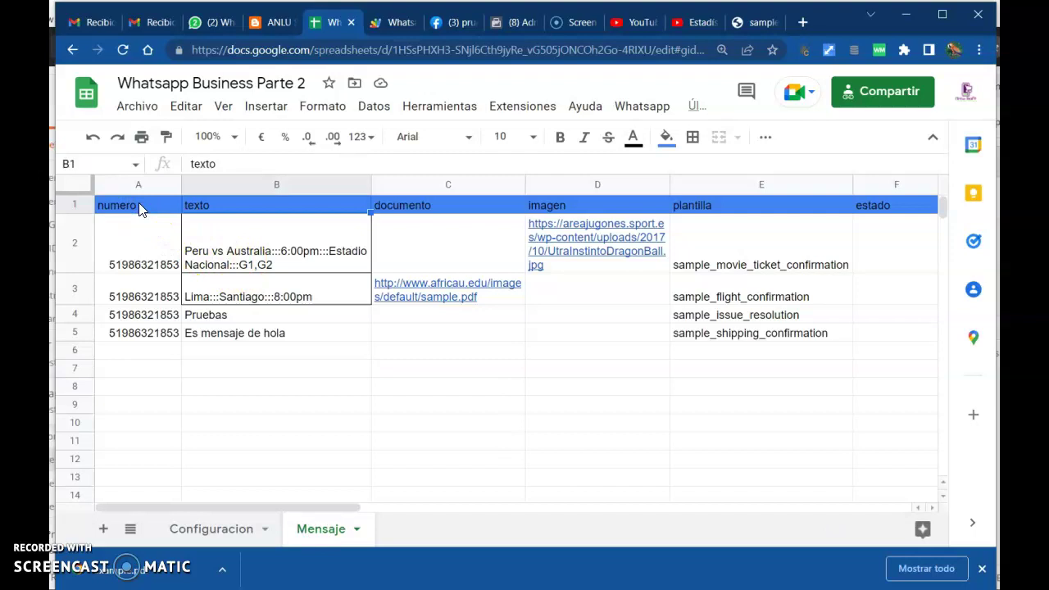
key(Right)
key(Right)
key(Right)
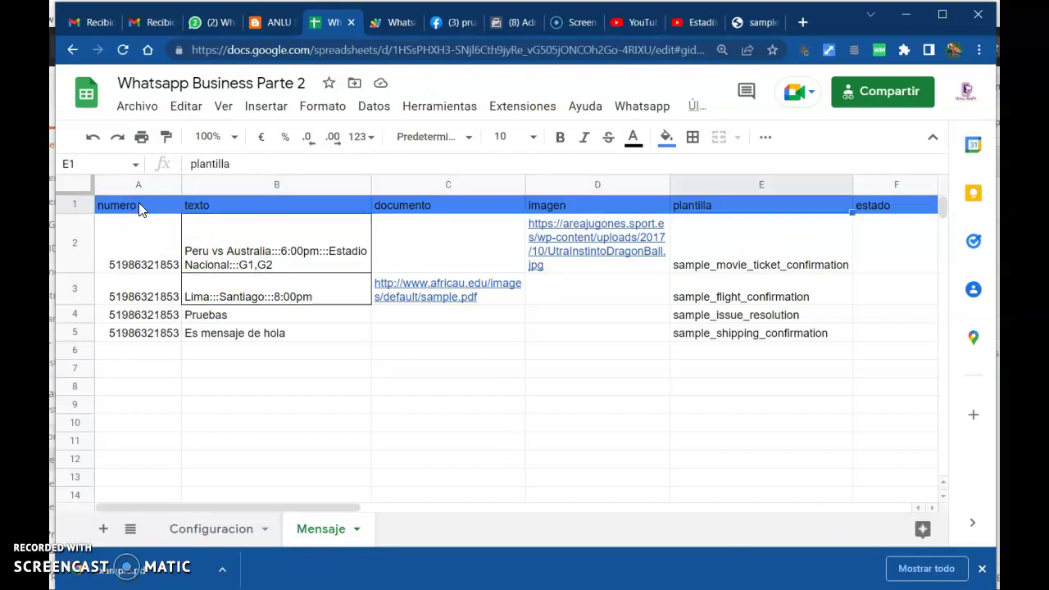
key(Right)
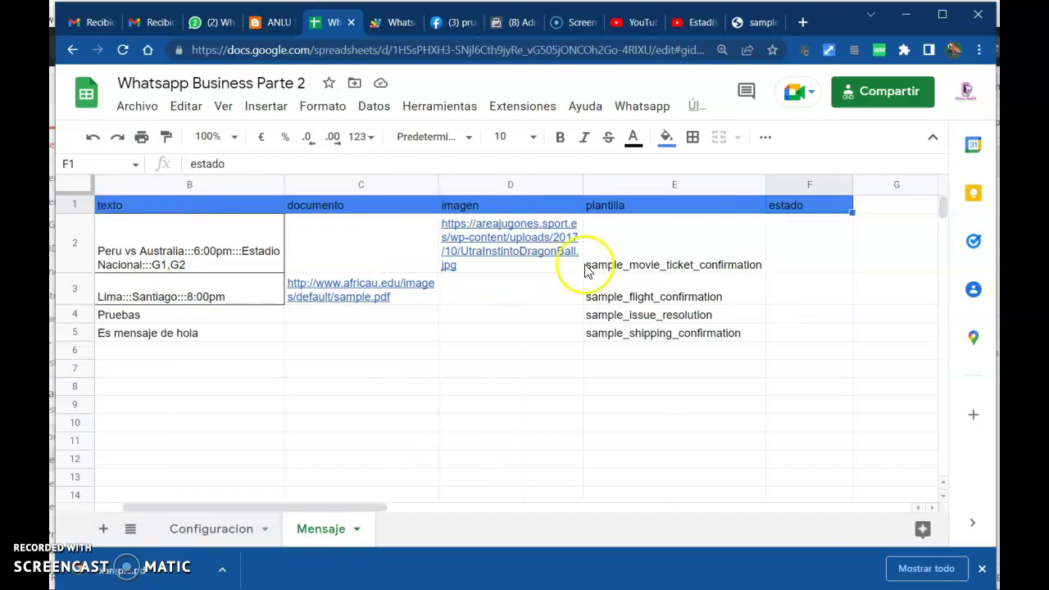
drag(789, 227, 792, 325)
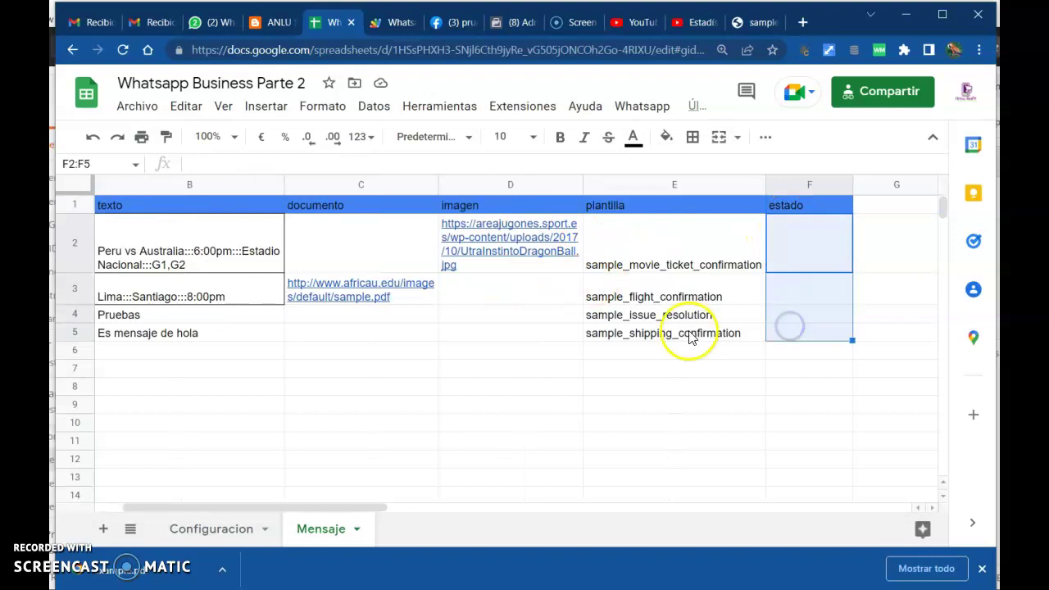
key(Left)
key(Left)
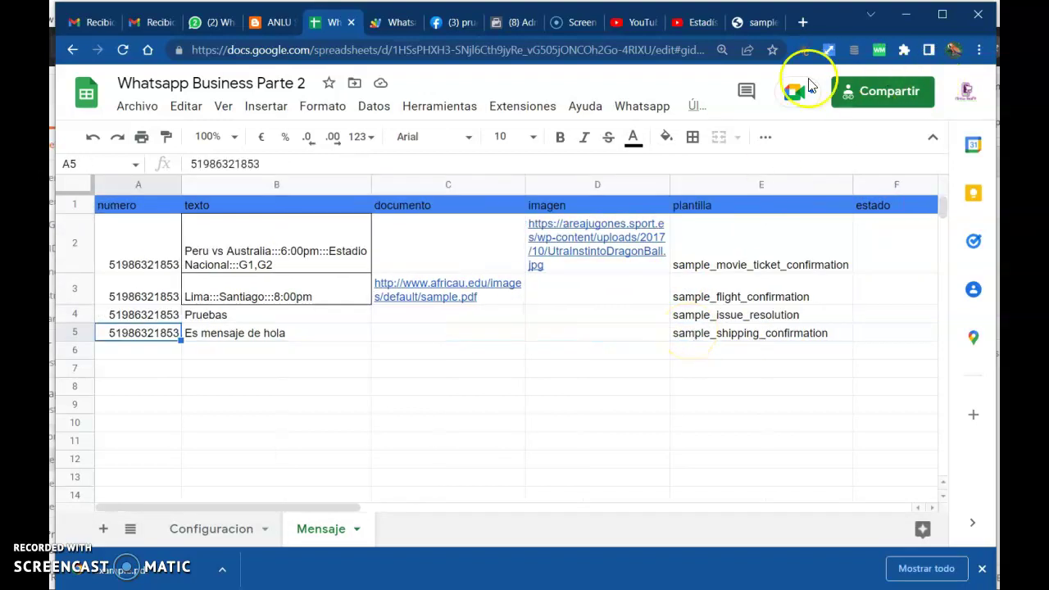
Open the spreadsheet's Apps Script editor and clear all existing code from Código.gs.
click(526, 107)
click(540, 197)
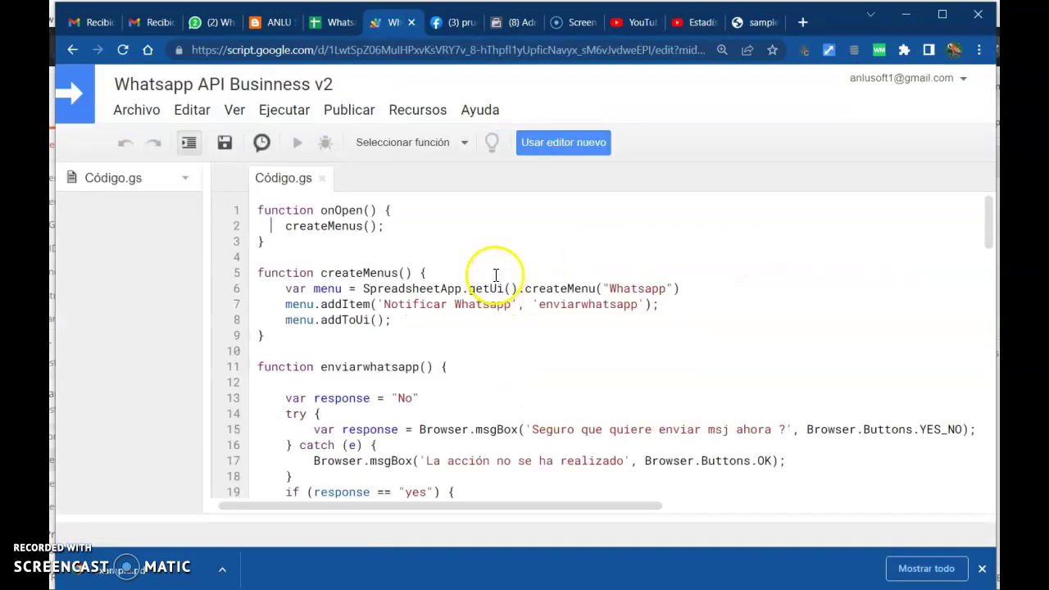
key(ctrl+a)
key(BackSpace)
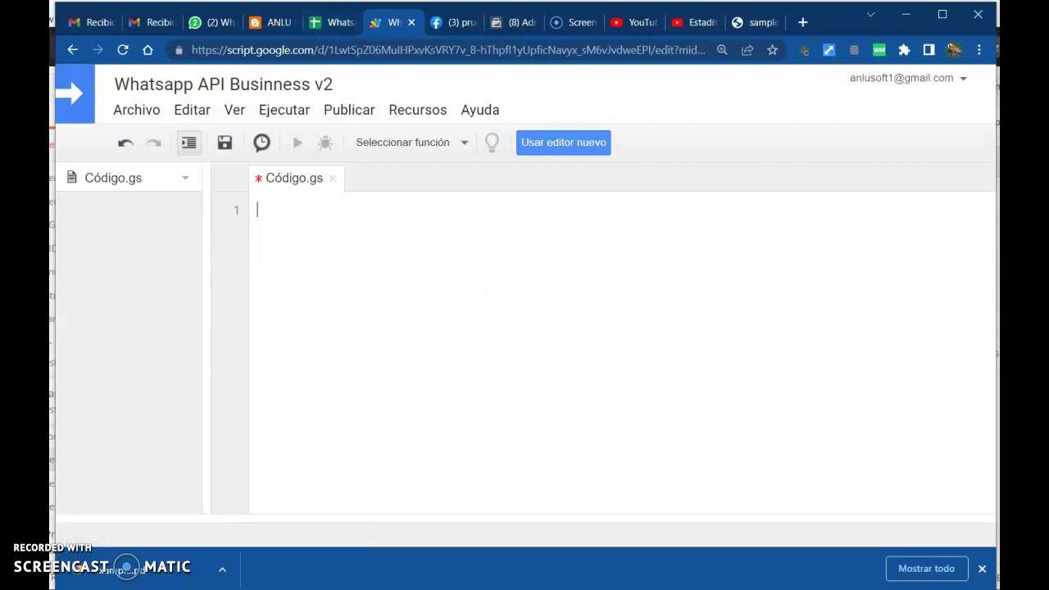
Copy the AppScript code from the ANLU Soft blog post, paste it into Código.gs and save the script.
click(271, 22)
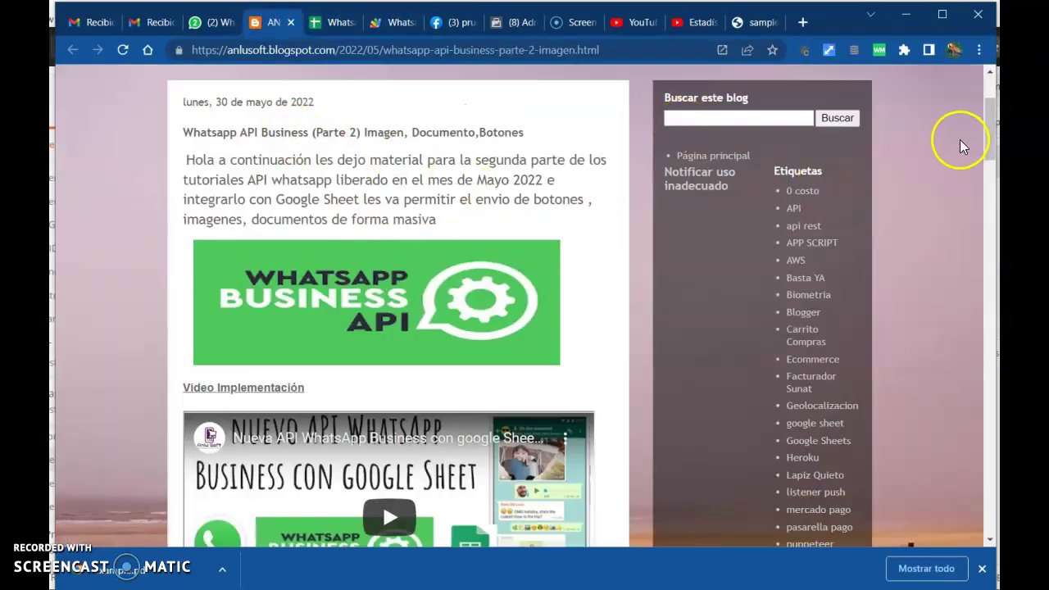
drag(963, 146, 966, 257)
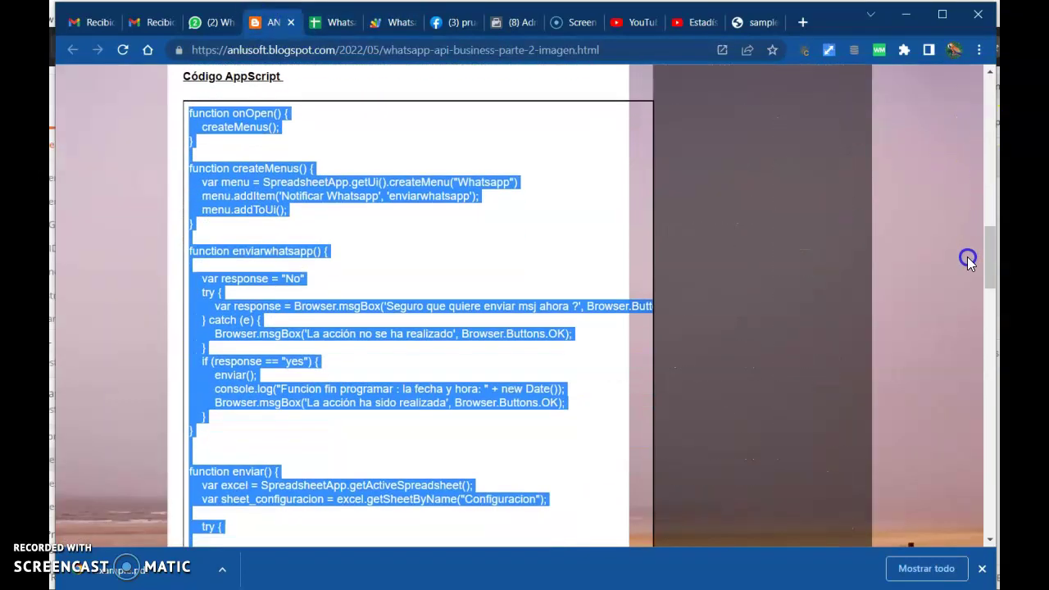
right_click(268, 203)
click(289, 212)
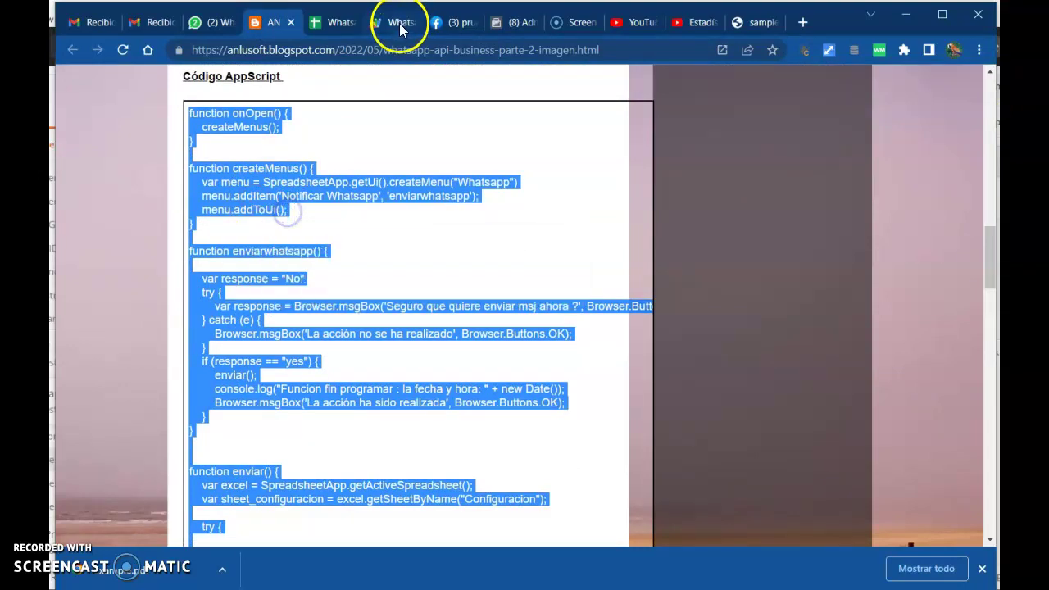
click(400, 24)
key(ctrl+v)
key(ctrl+s)
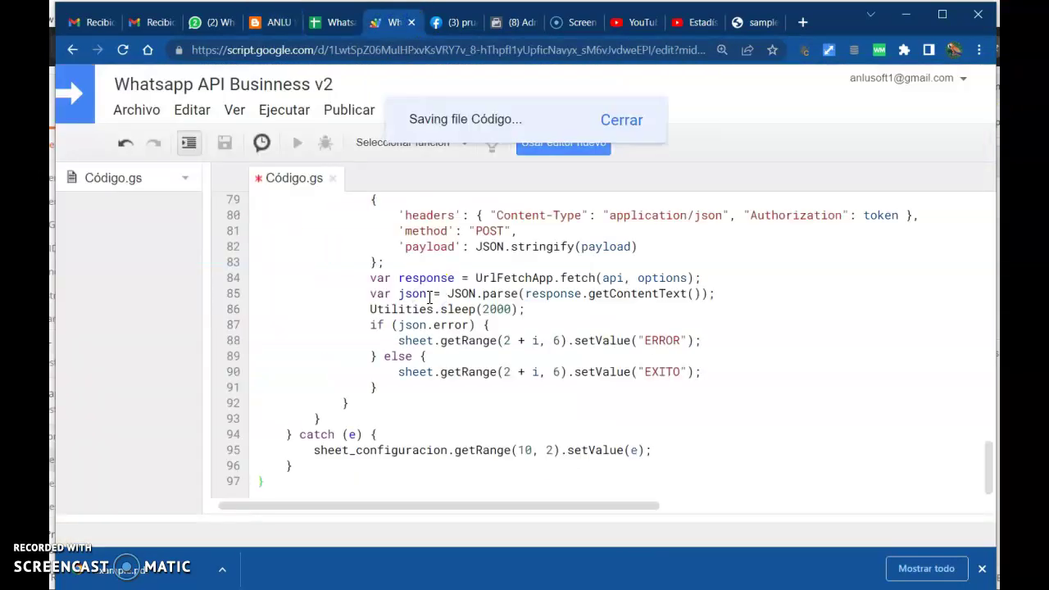
Choose the onOpen function and run it.
click(358, 154)
click(402, 176)
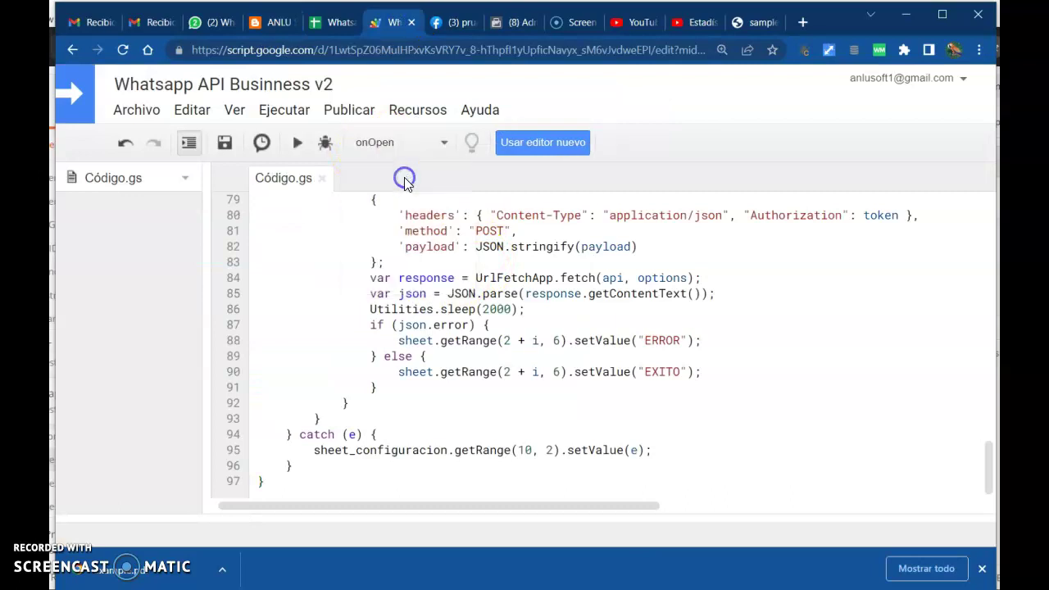
click(298, 148)
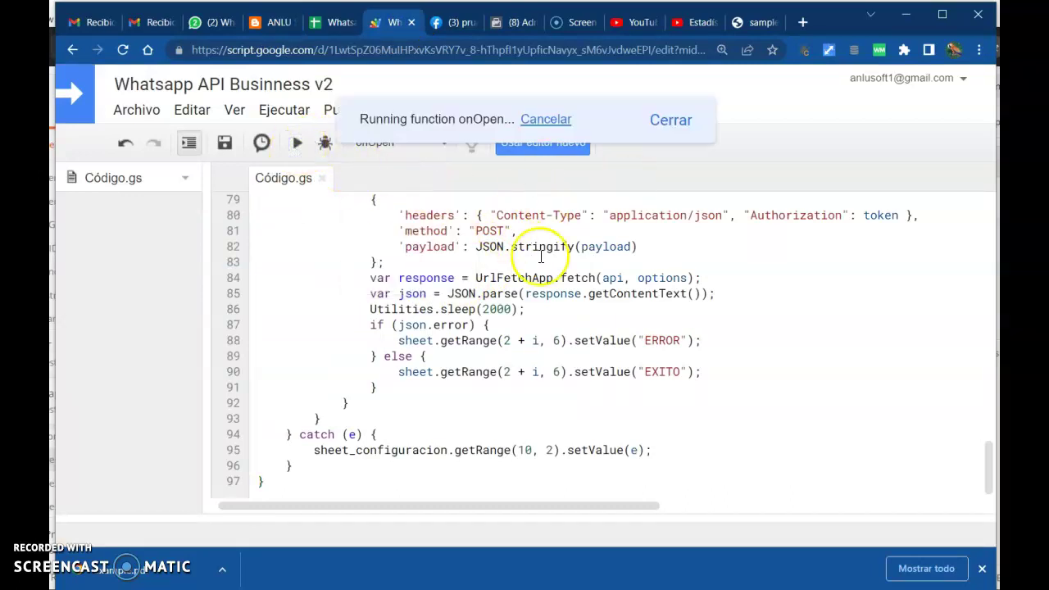
Check the spreadsheet's custom Whatsapp commands and the test sender's chat in WhatsApp Web, then return to the spreadsheet.
click(340, 23)
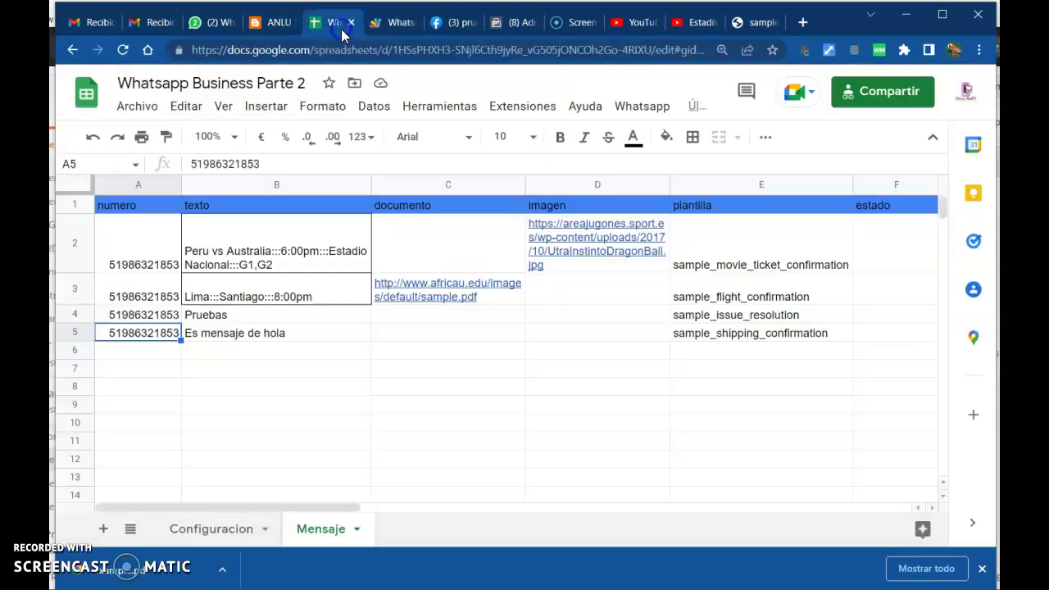
click(533, 391)
click(646, 108)
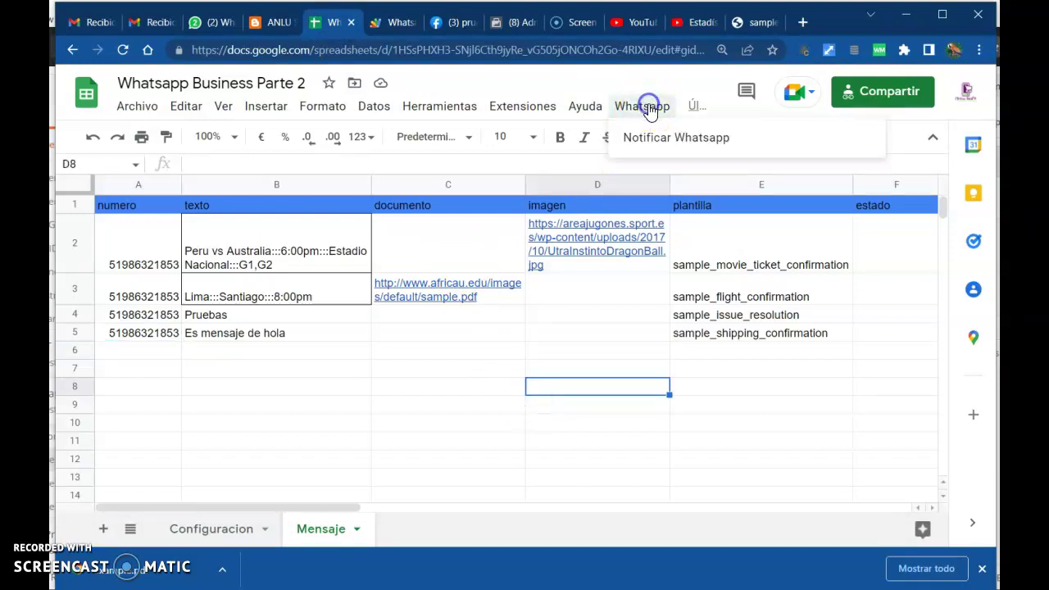
click(584, 318)
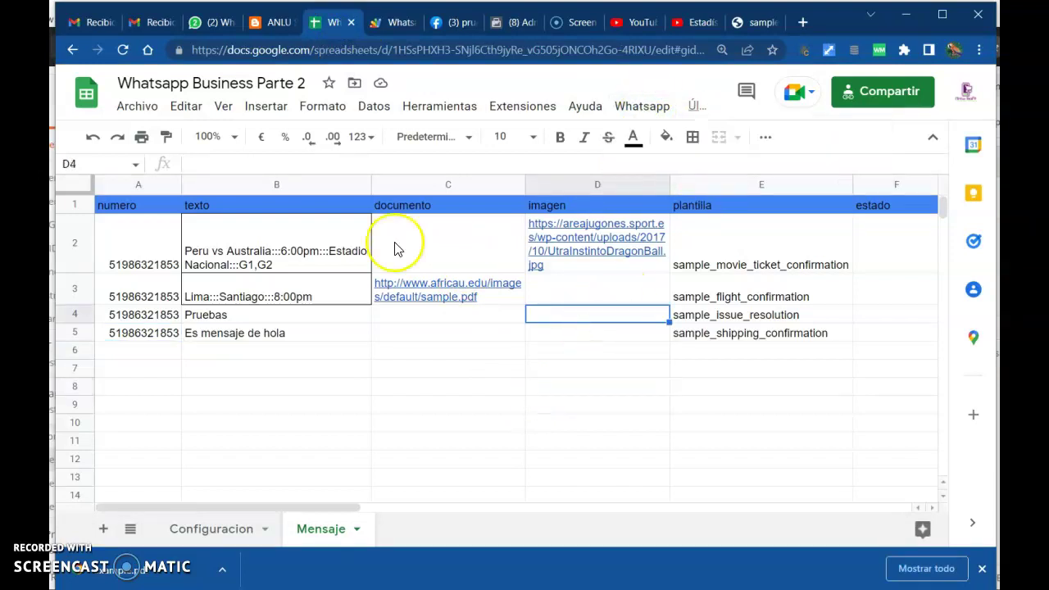
click(215, 23)
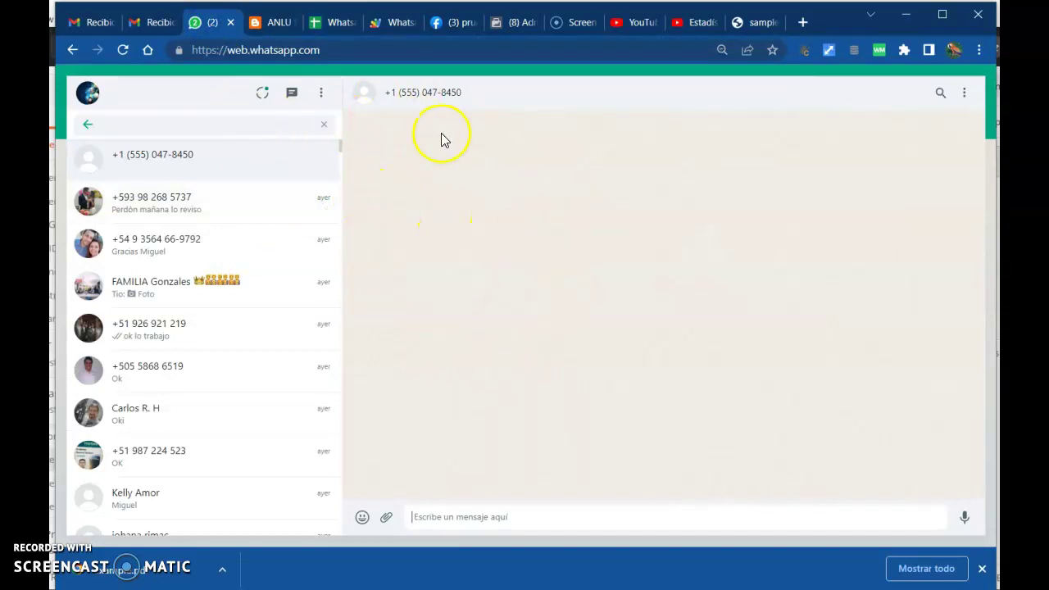
click(336, 24)
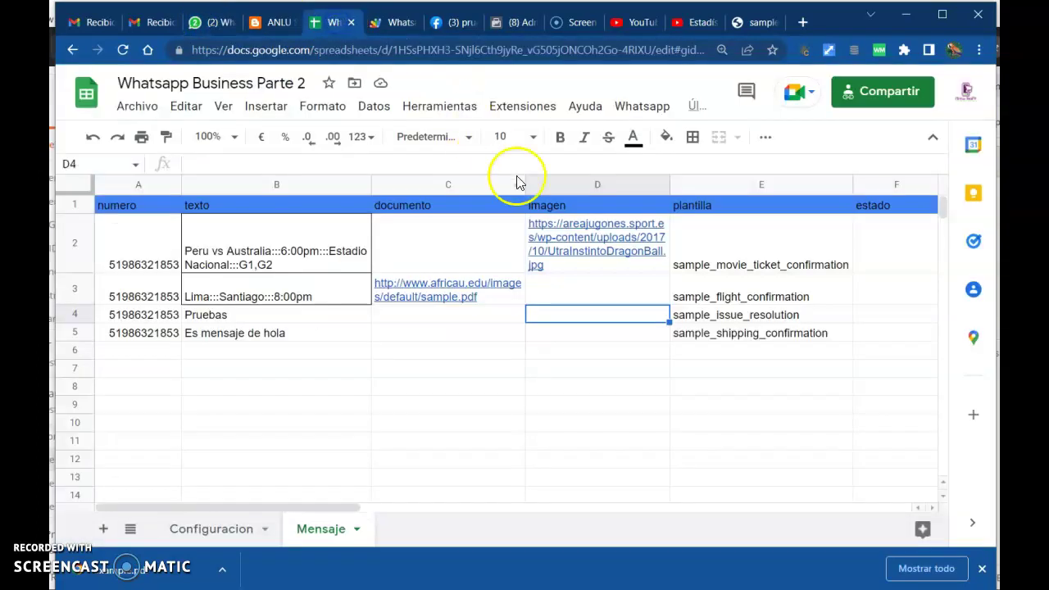
Run Notificar Whatsapp, confirm sending the messages, watch the estado column and accept the completion notice.
click(641, 108)
click(648, 136)
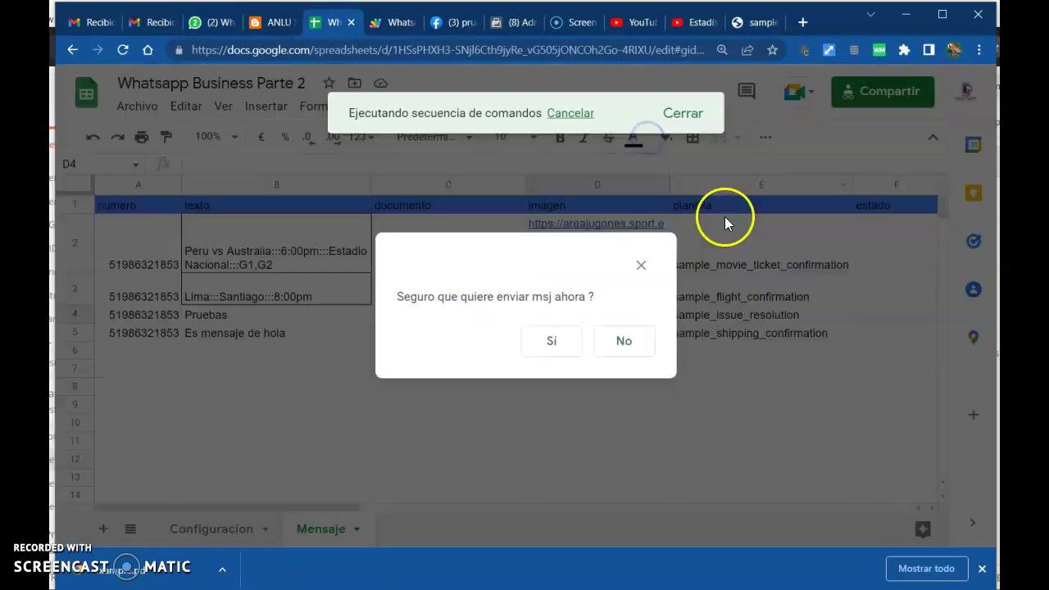
click(549, 334)
click(788, 298)
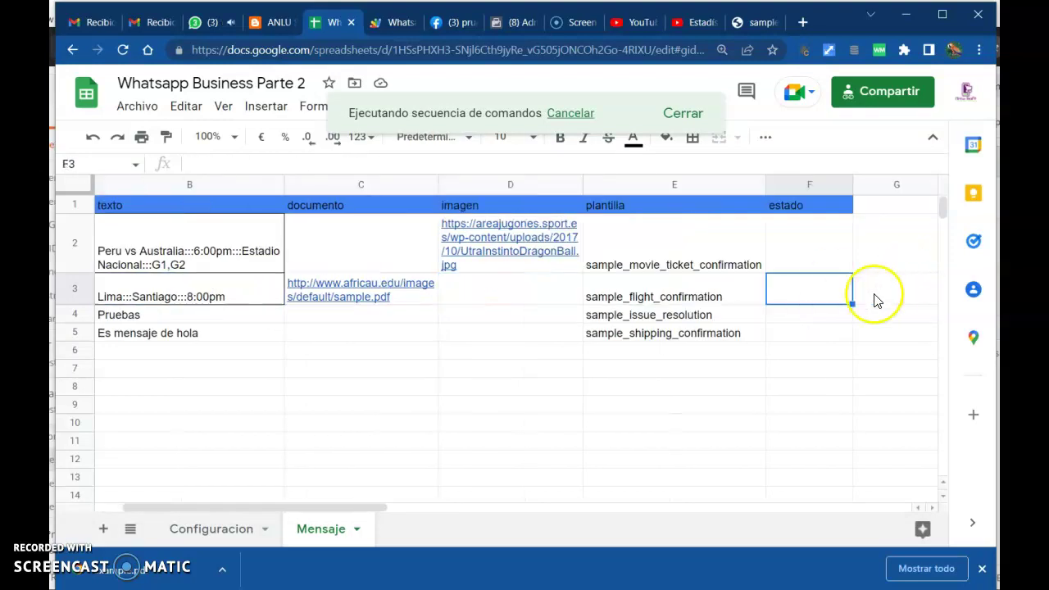
click(694, 282)
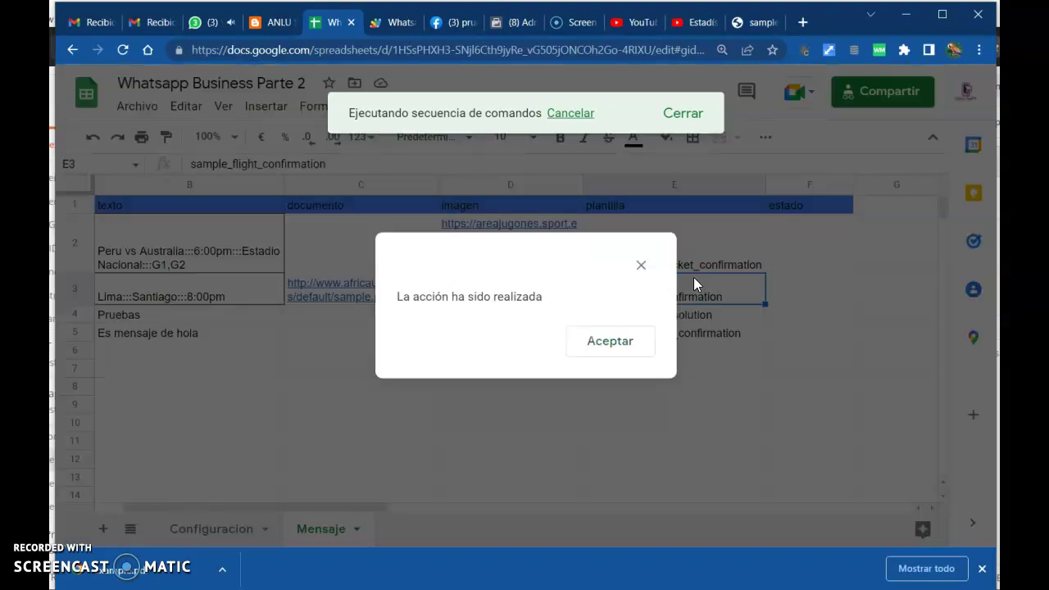
click(618, 352)
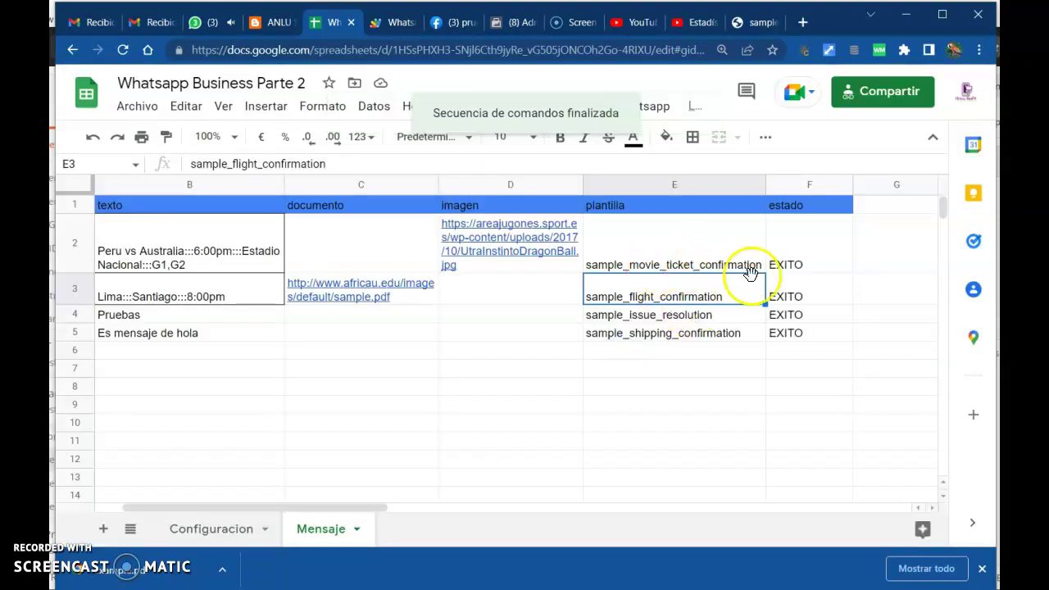
Review the processed rows, then open the test sender's chat in WhatsApp Web and examine the ticket message's time, place and seats.
key(Left)
key(Left)
key(Left)
key(Left)
key(Left)
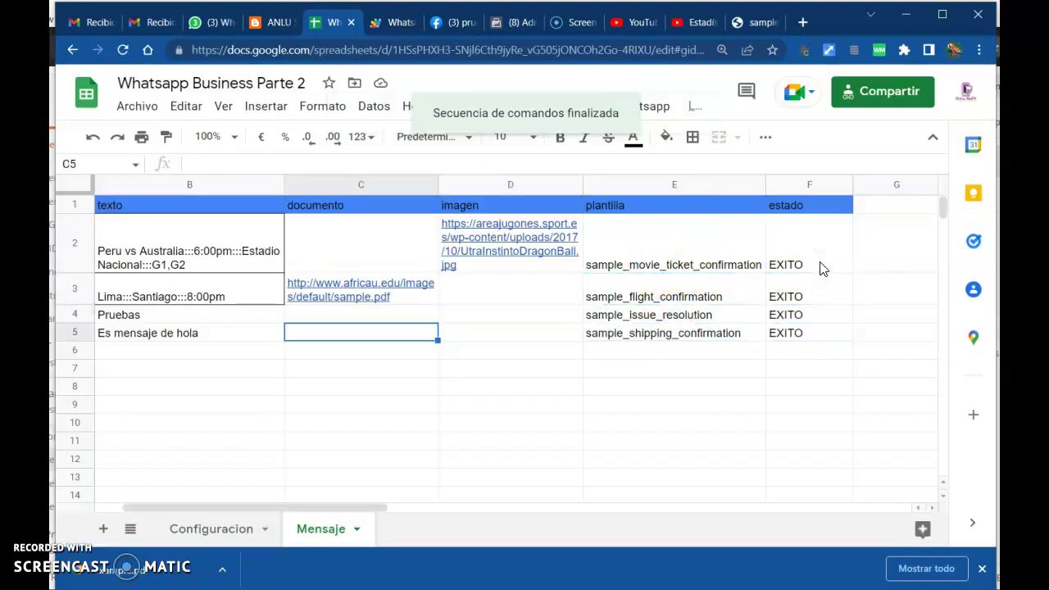
click(213, 25)
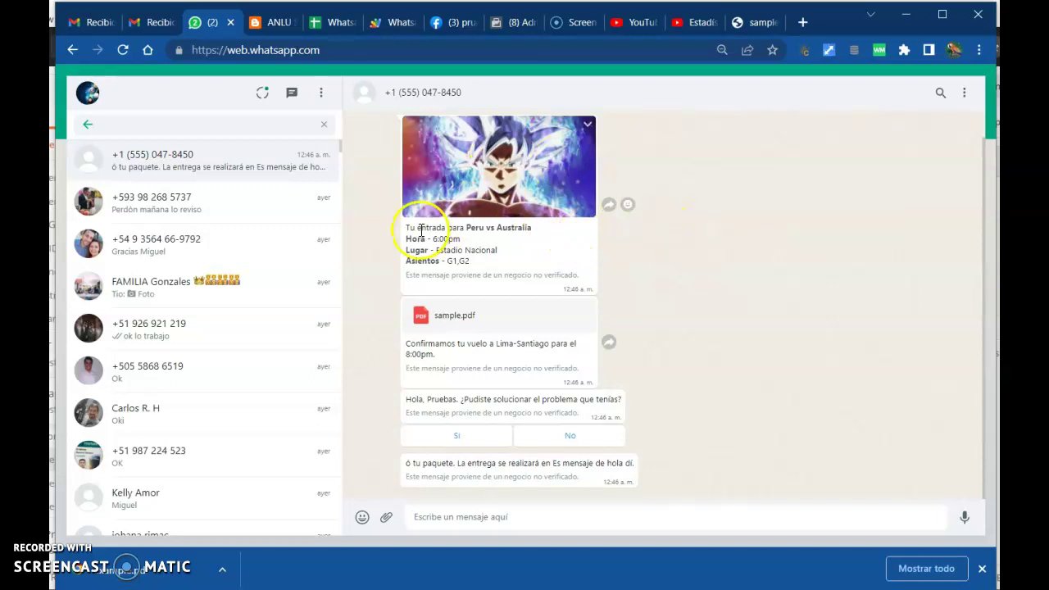
drag(427, 239, 481, 267)
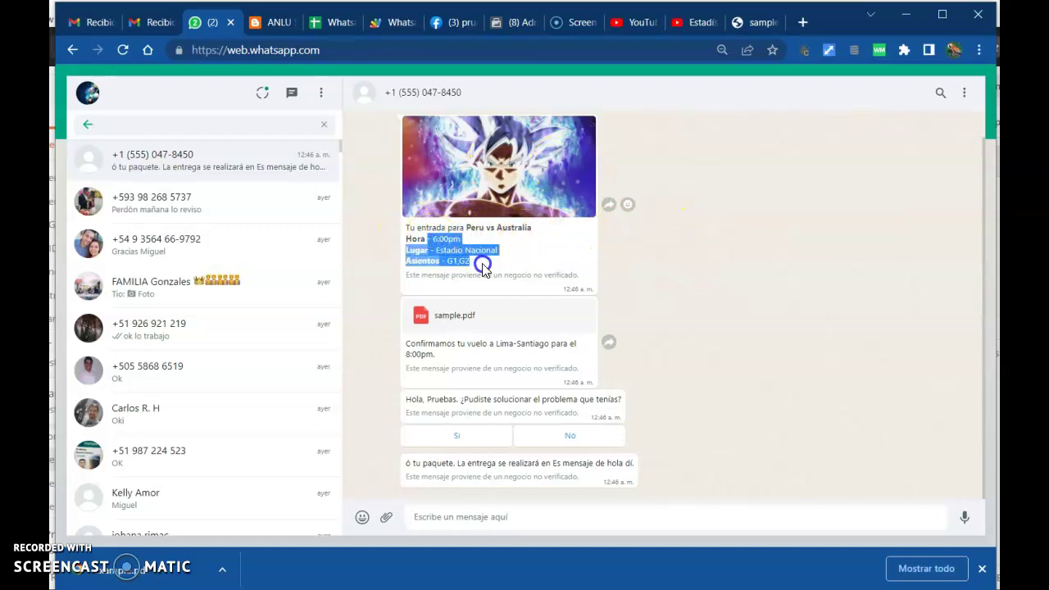
Compare the spreadsheet's ticket and flight rows with the messages received in WhatsApp Web, and open the flight message's sample.pdf attachment.
click(339, 23)
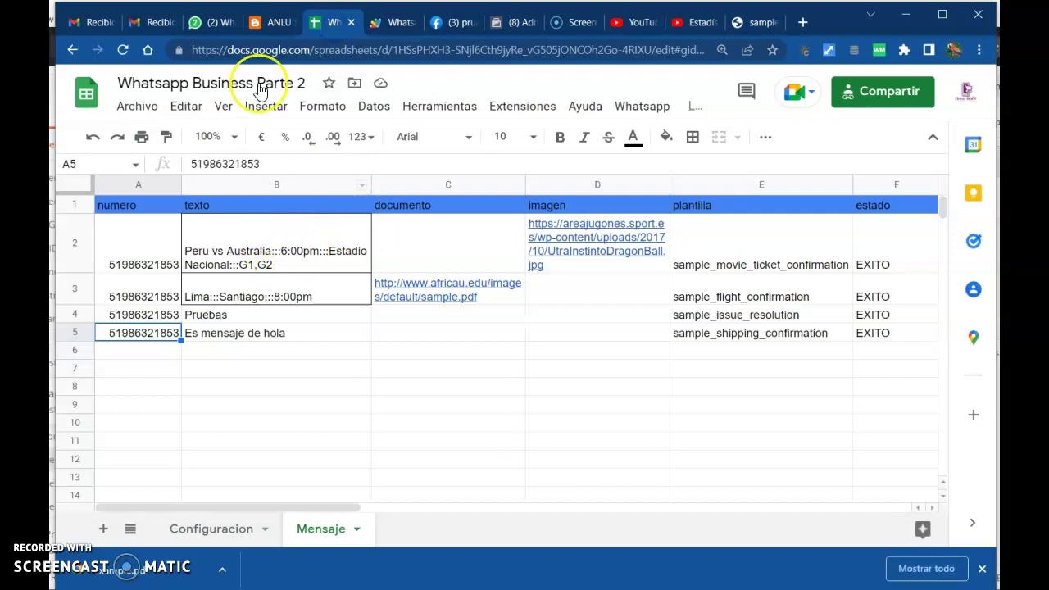
click(211, 25)
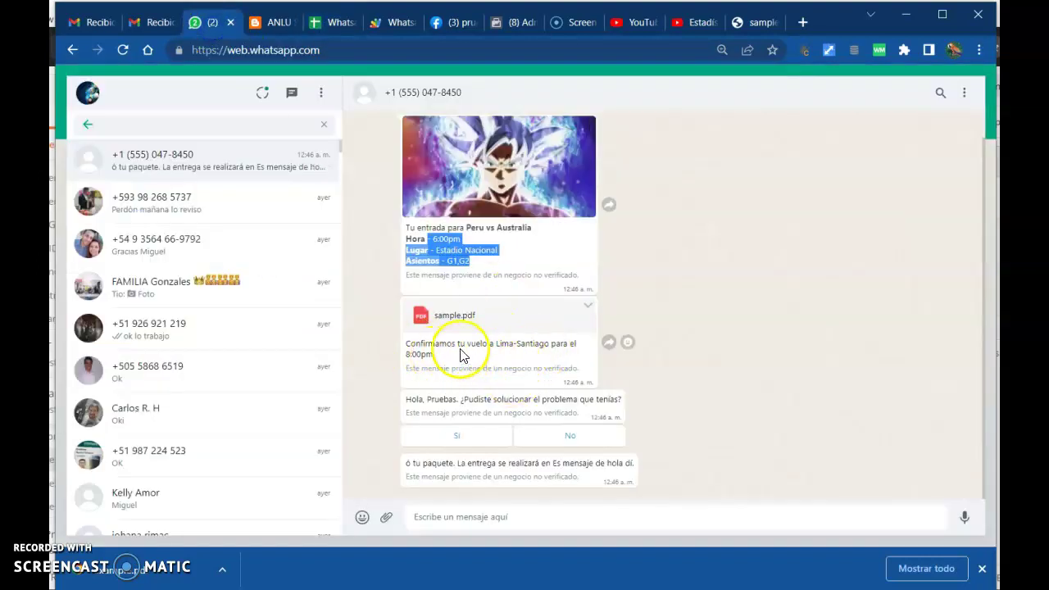
click(324, 22)
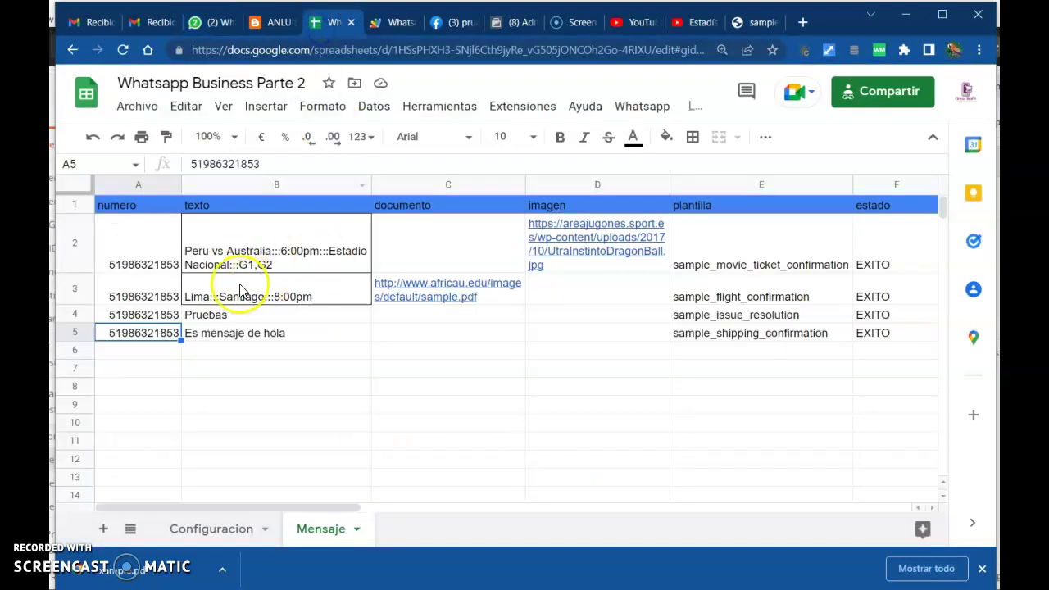
click(215, 22)
click(499, 315)
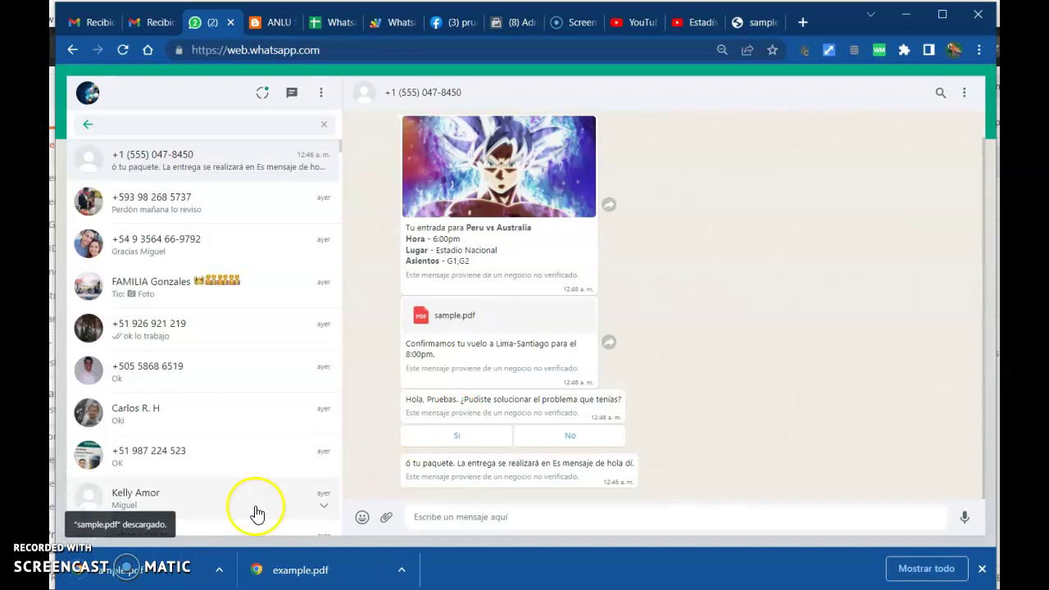
click(123, 570)
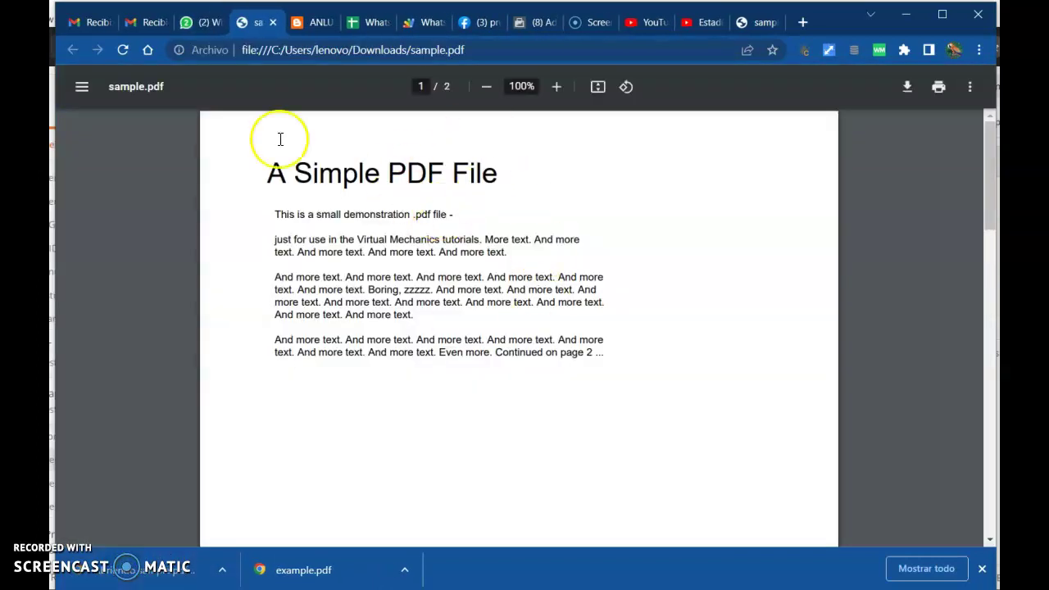
Examine the issue message in WhatsApp Web and match it with the spreadsheet's Pruebas text and its sample_issue_resolution plantilla cell.
click(206, 30)
drag(406, 399, 604, 416)
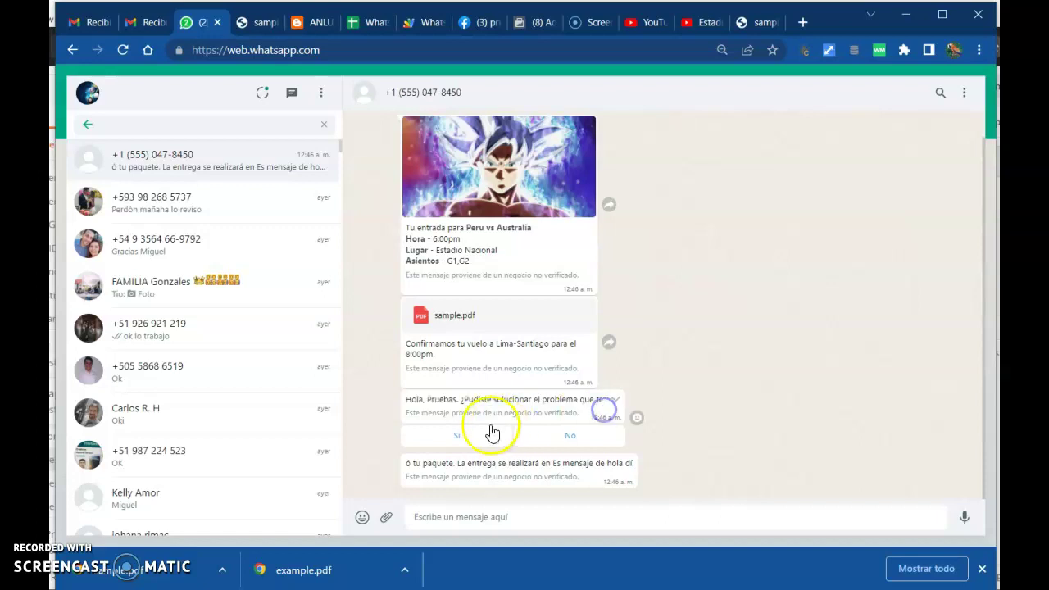
click(249, 28)
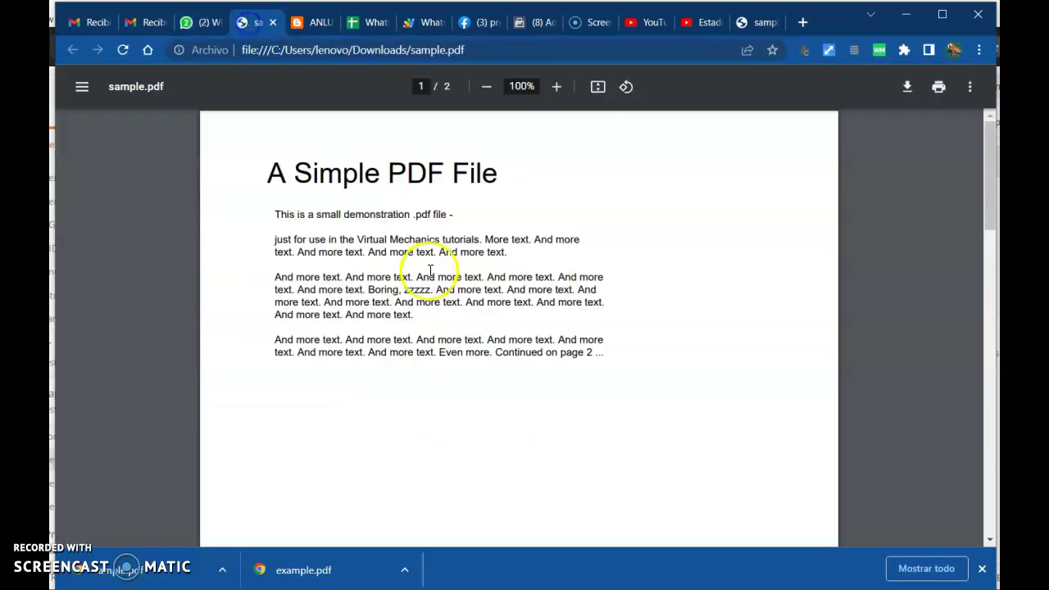
click(373, 23)
click(281, 316)
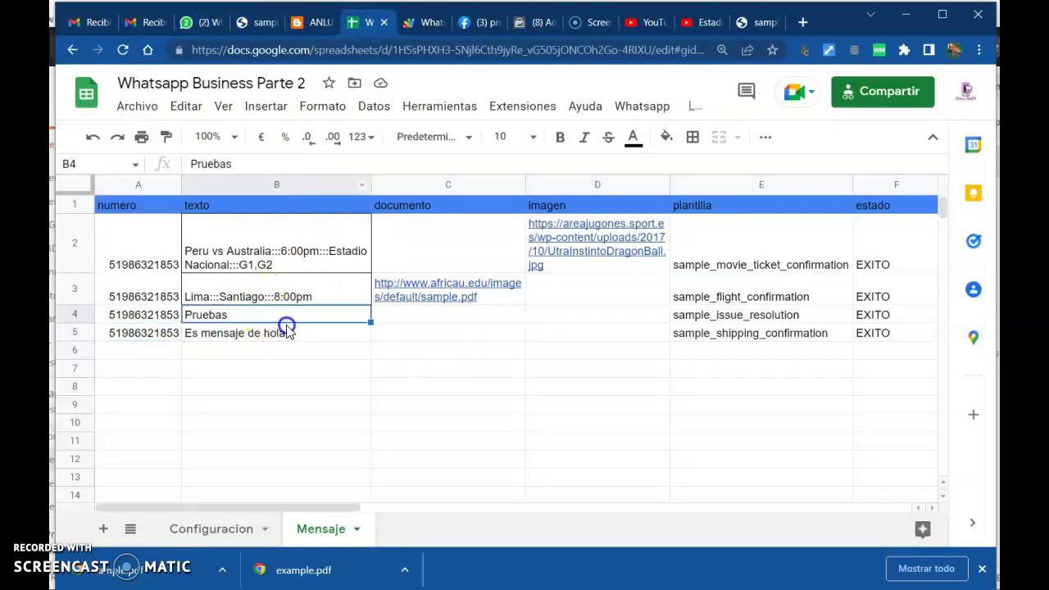
click(545, 314)
key(Right)
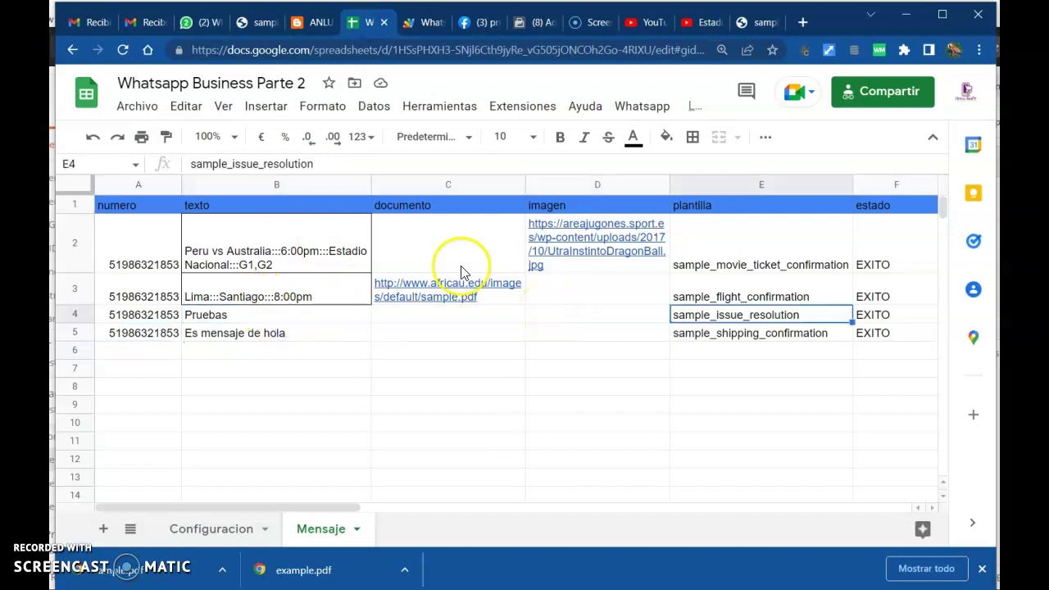
double_click(363, 163)
Open the sample_issue_resolution template in WhatsApp Message templates and examine its quick-reply buttons and message preview.
click(527, 22)
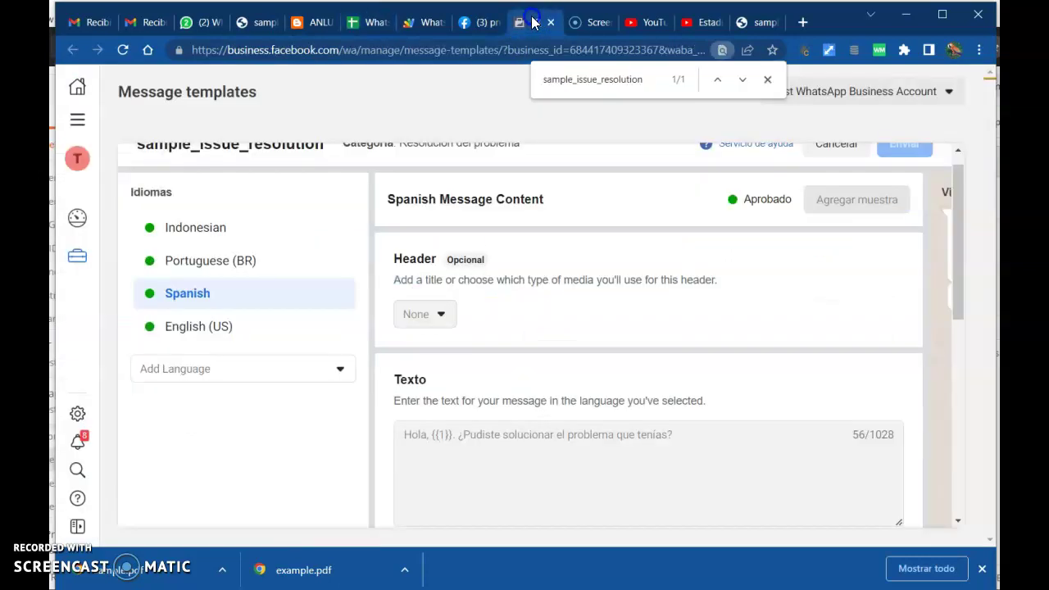
click(850, 161)
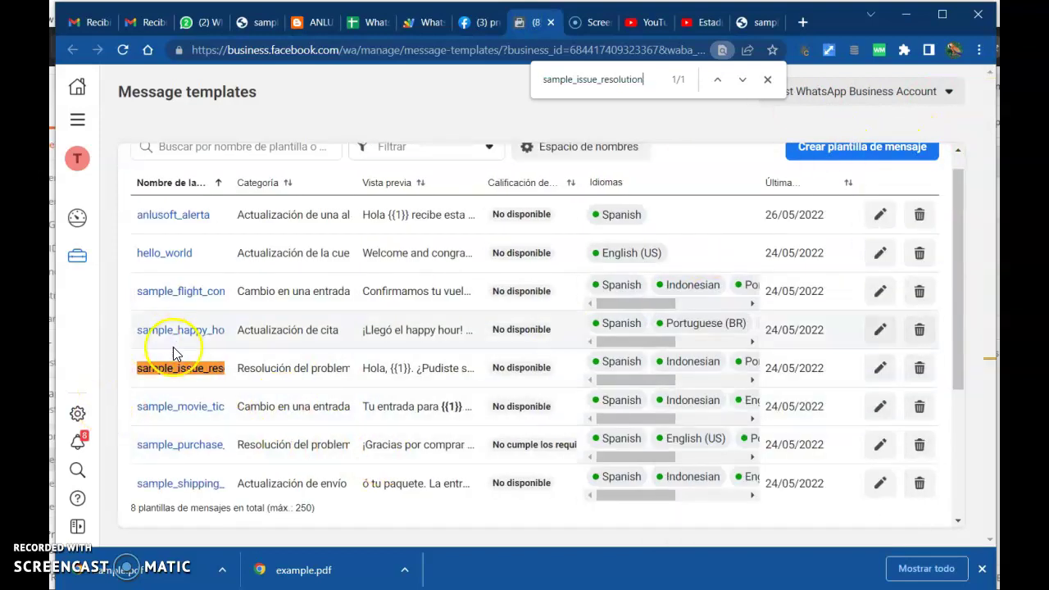
click(175, 367)
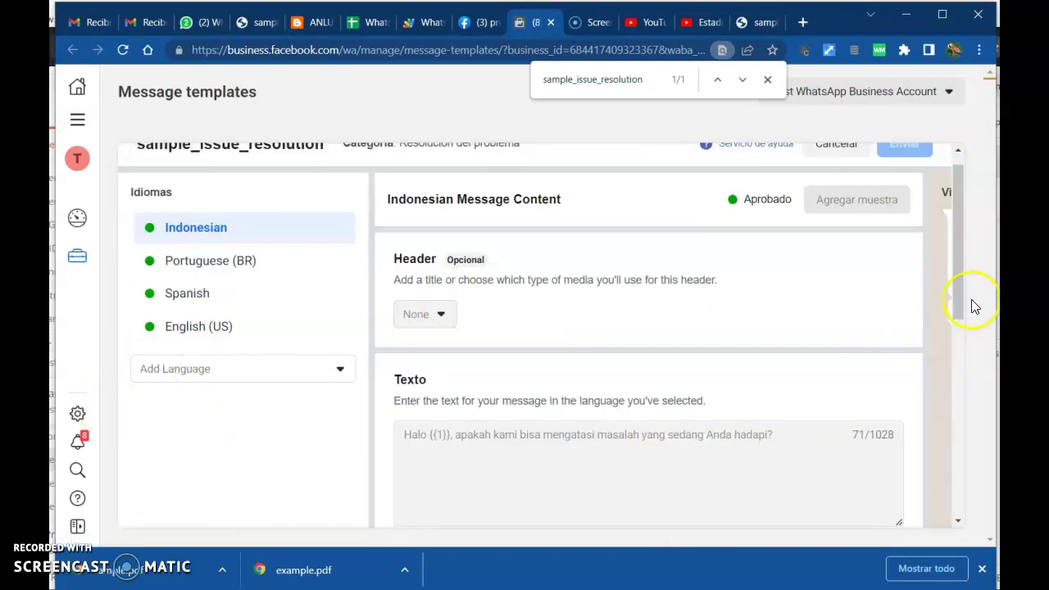
drag(961, 296, 950, 486)
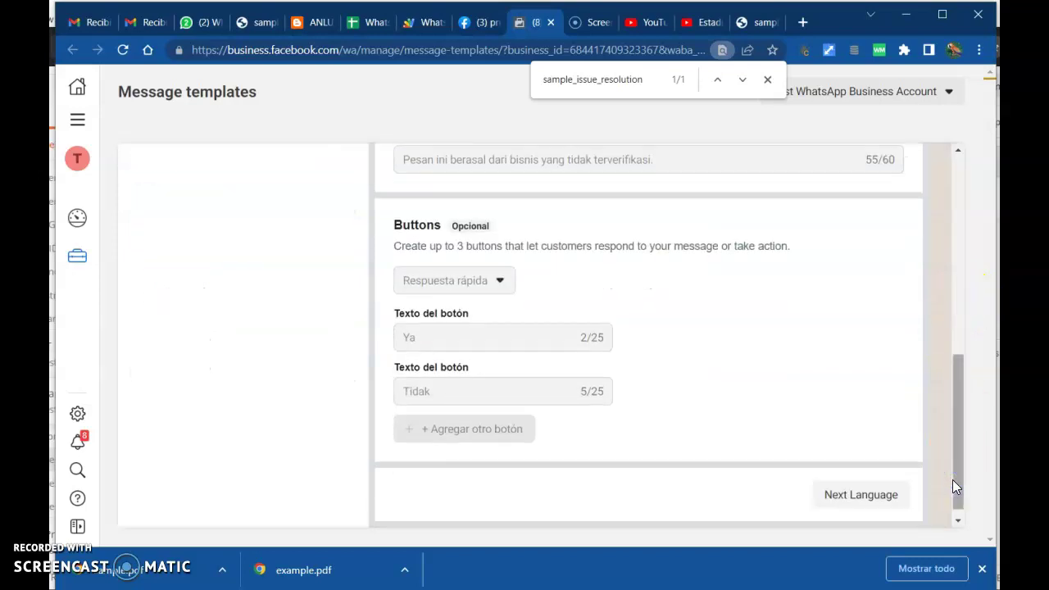
drag(710, 518, 898, 515)
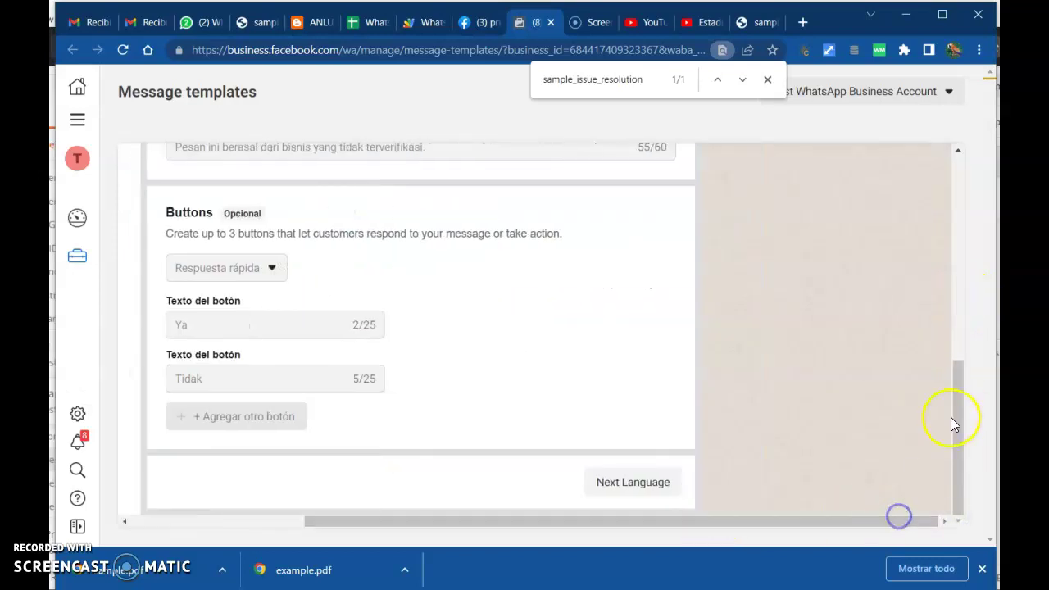
drag(950, 419, 975, 178)
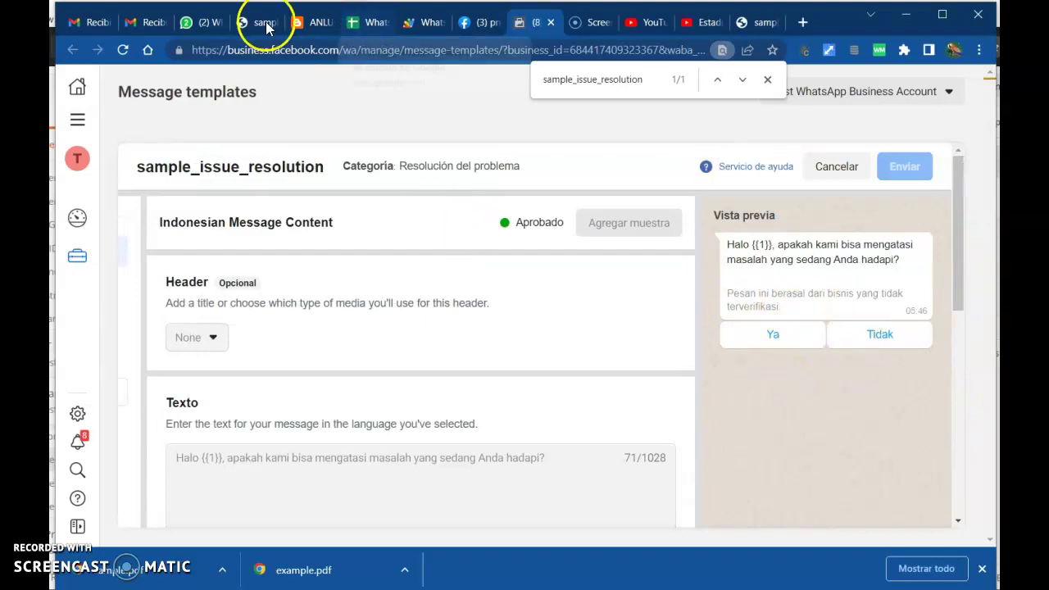
Check the remaining messages in WhatsApp Web against the spreadsheet, ending on the Es mensaje de hola text cell.
click(201, 22)
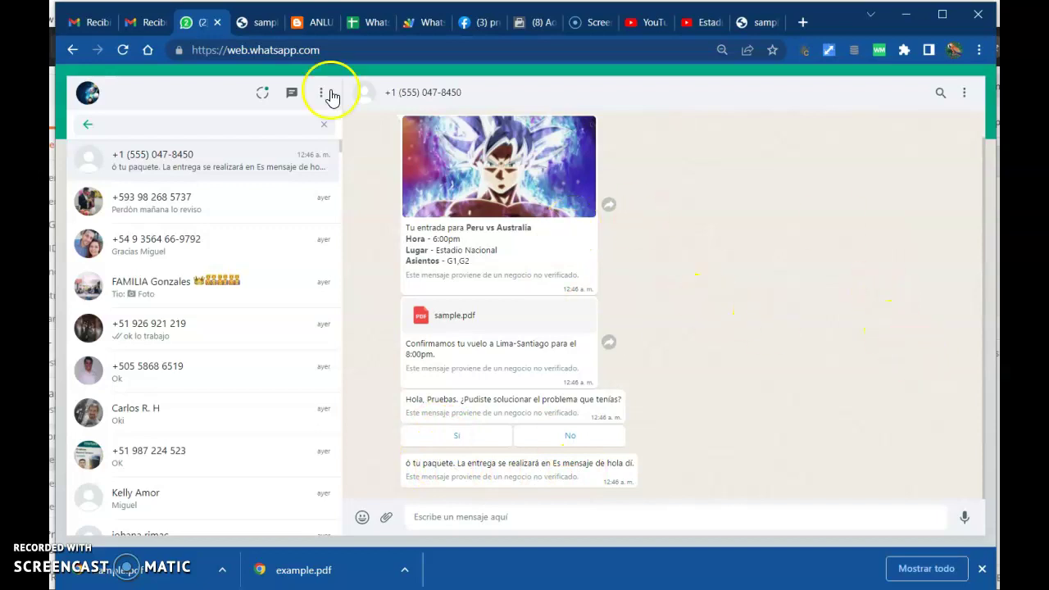
click(354, 24)
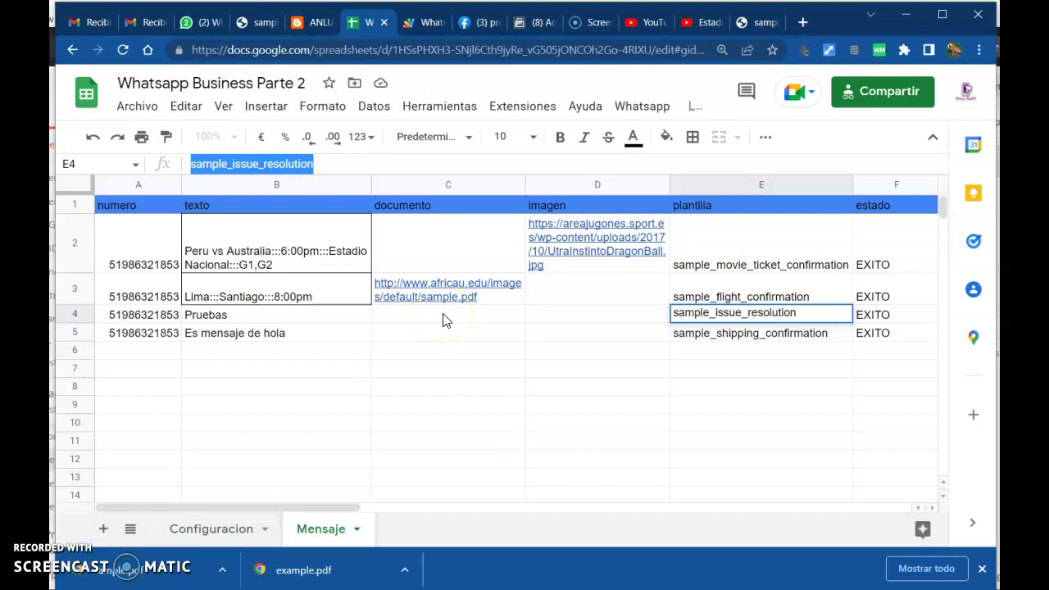
click(304, 329)
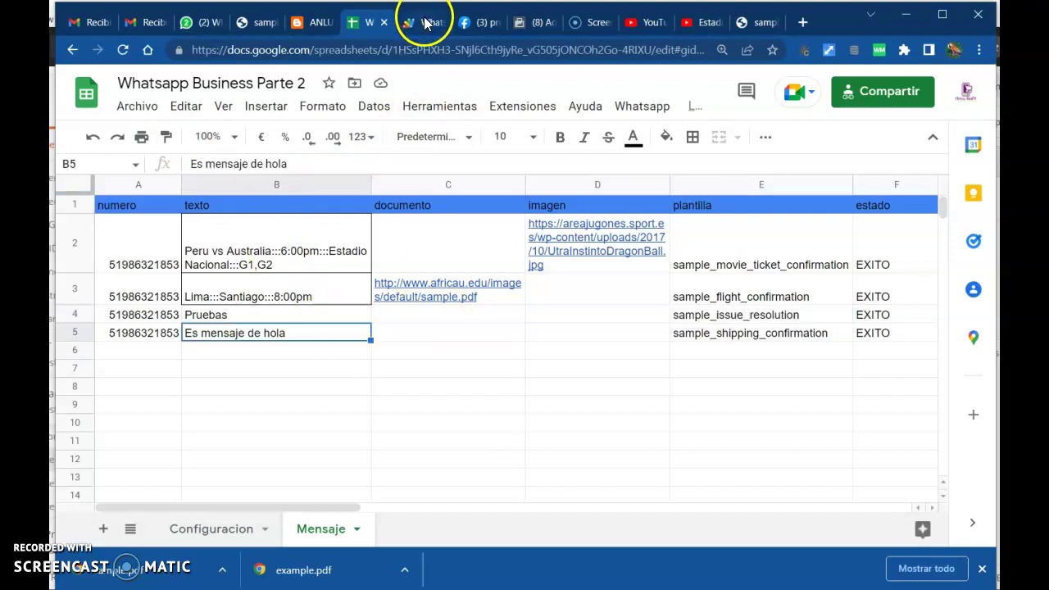
Review the texto entries of rows 2 to 5 and go through row 5's cells from numero to estado.
click(257, 253)
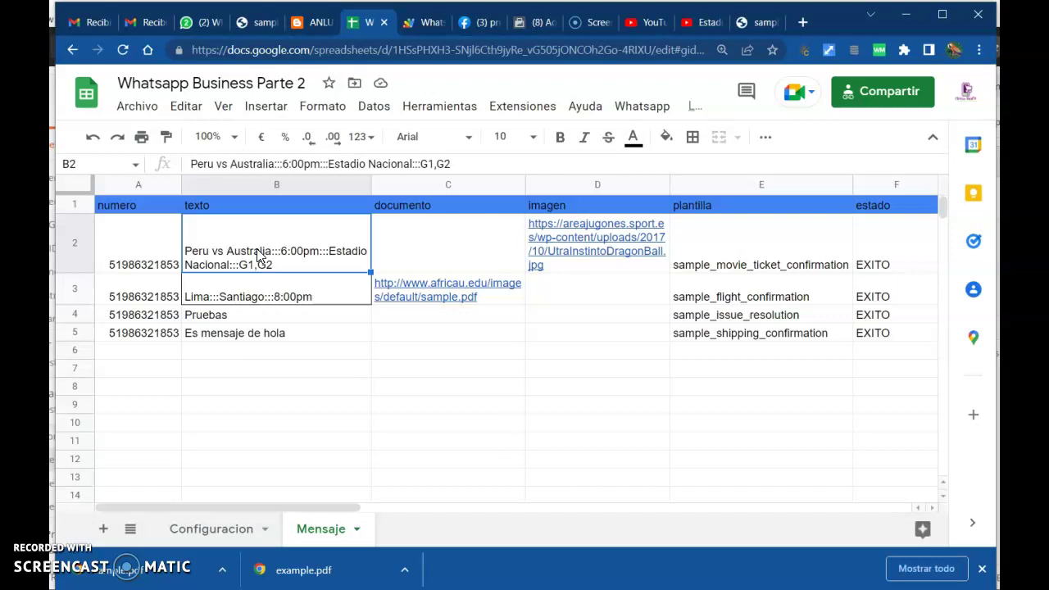
click(244, 302)
key(Down)
key(Down)
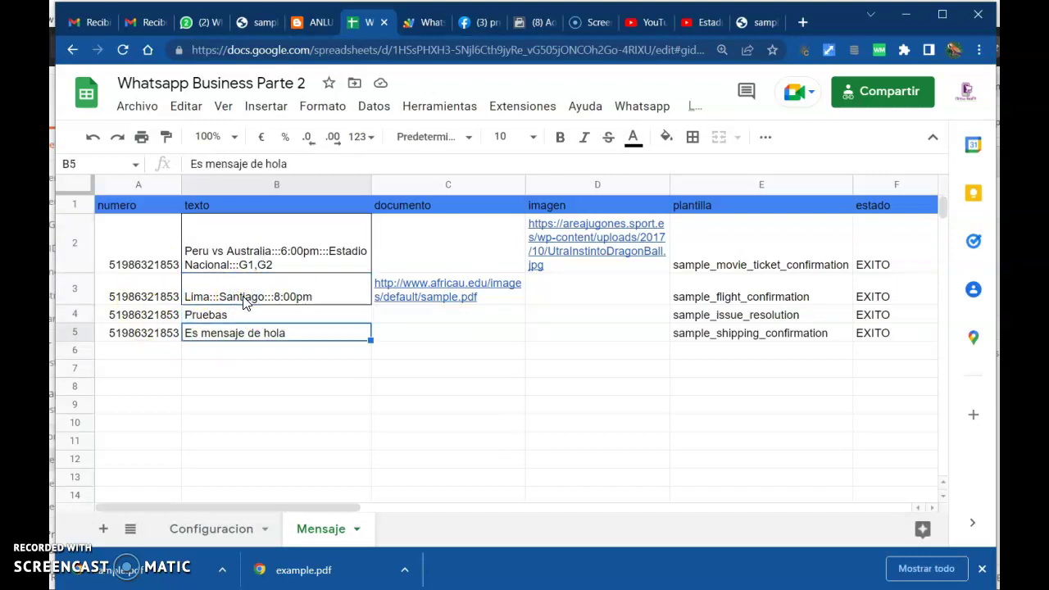
key(Left)
key(Right)
key(Right)
key(Right)
key(Right)
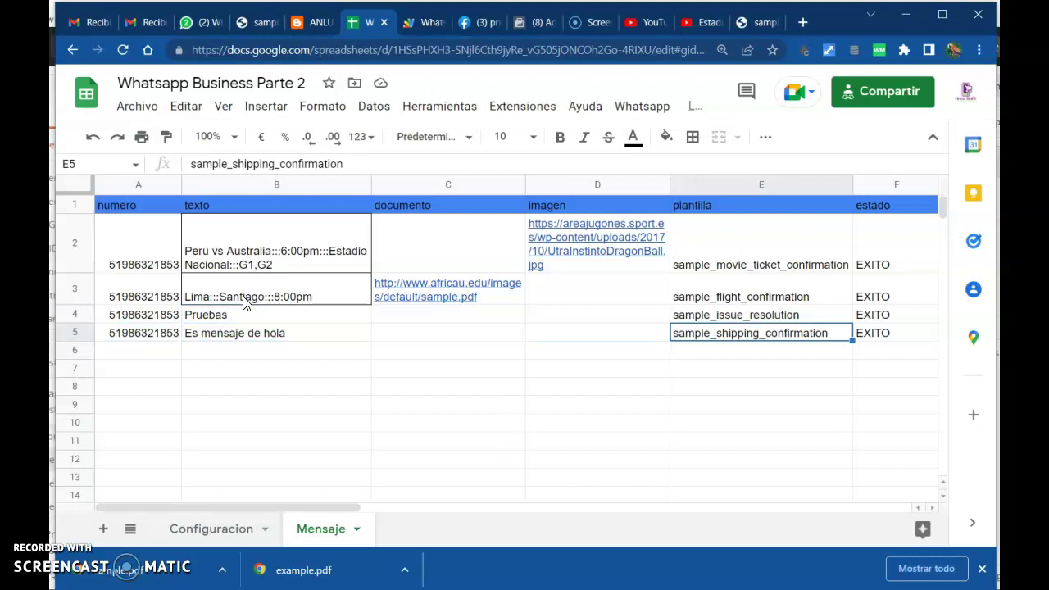
key(Right)
key(Left)
key(Left)
key(Left)
key(Left)
key(Left)
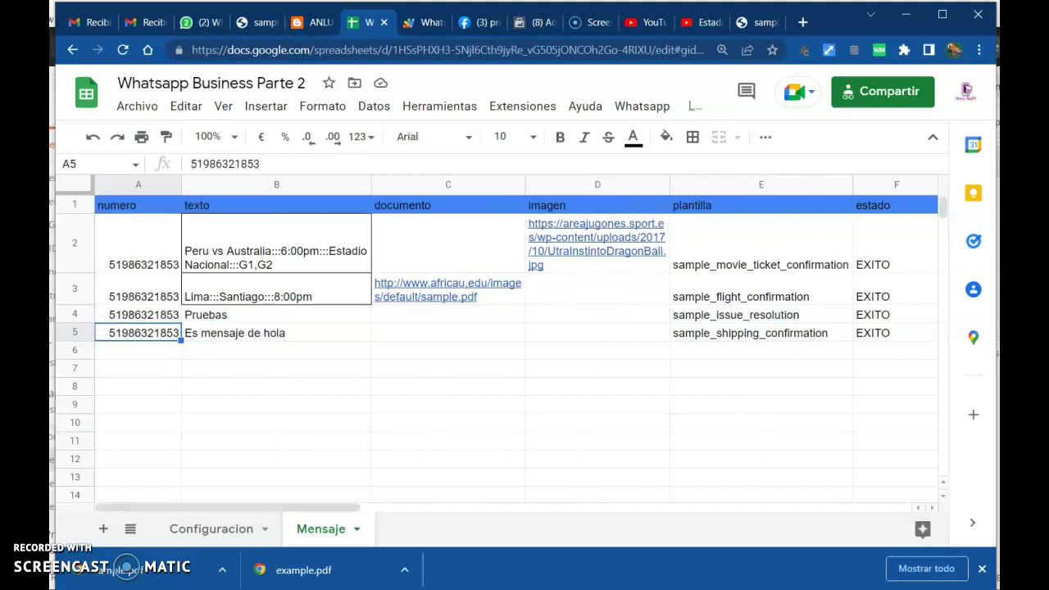